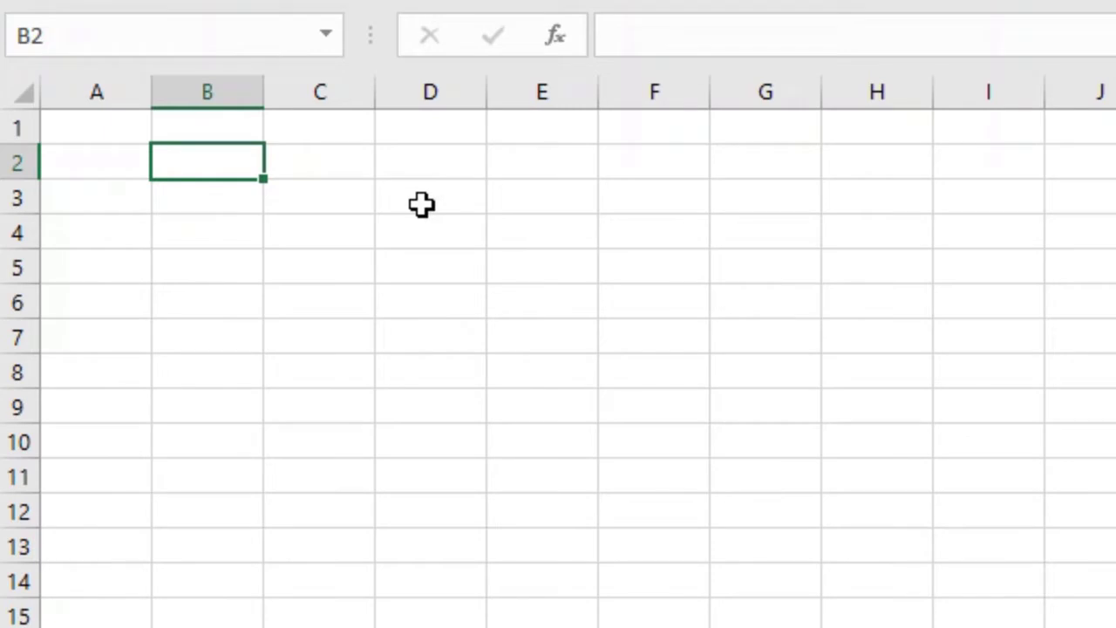
Enter "Função Excel" in cell B2 and "Curso" in cell C2
{"action": "type", "text": "Função "}
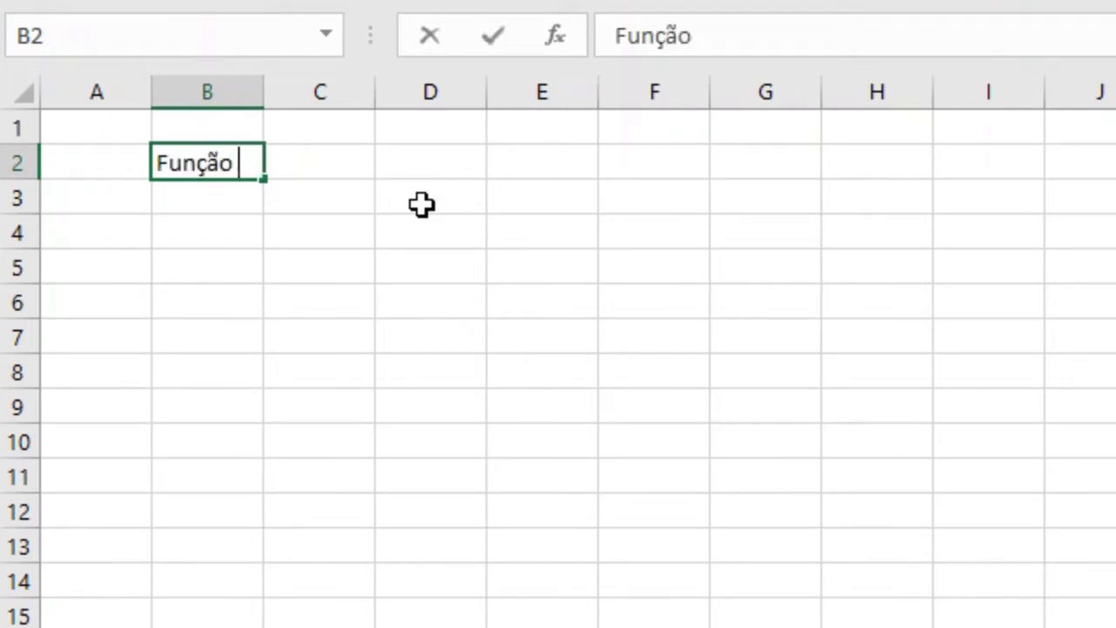
{"action": "type", "text": "Excel"}
{"action": "key", "text": "Return"}
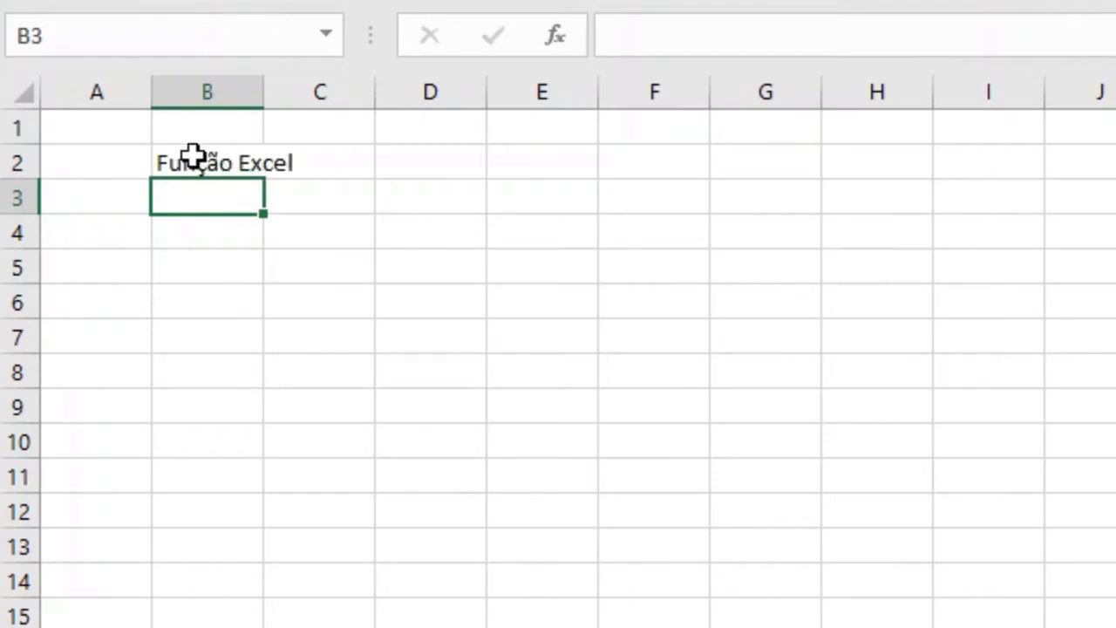
{"action": "left_click", "coordinate": [335, 164]}
{"action": "type", "text": "Curso"}
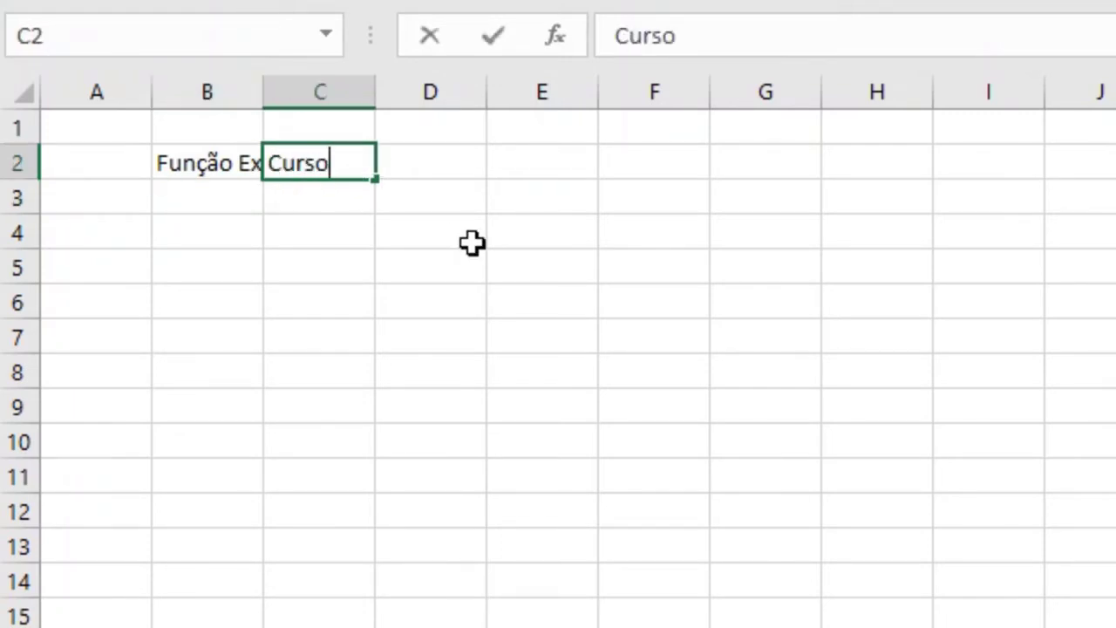
{"action": "key", "text": "Return"}
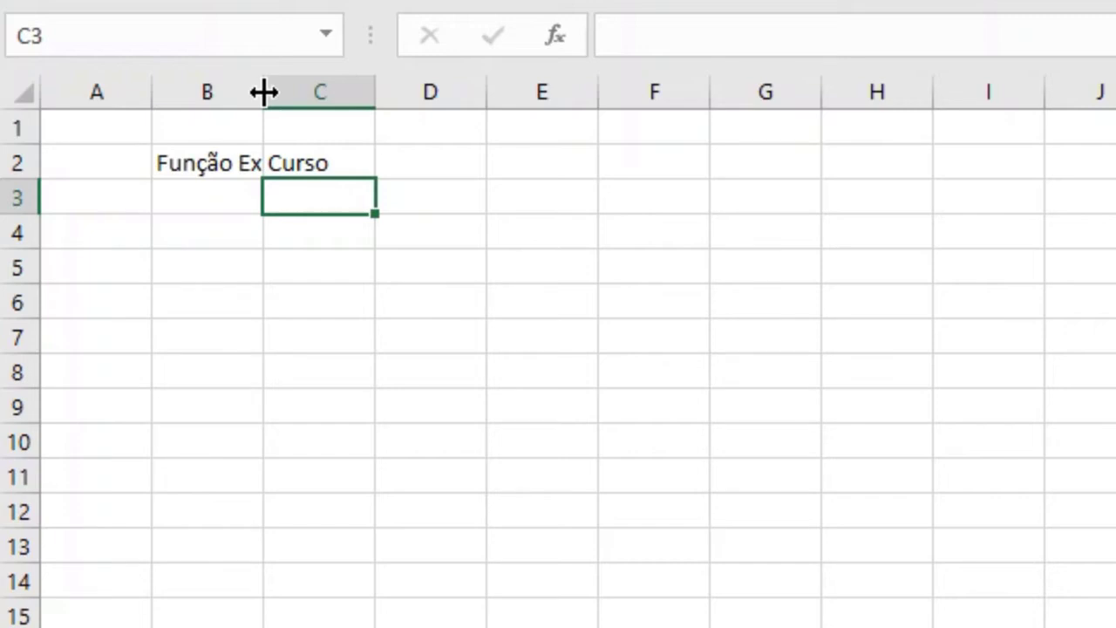
Widen column B by hand, then autofit it to its contents
{"action": "left_click_drag", "start_coordinate": [264, 92], "coordinate": [393, 99]}
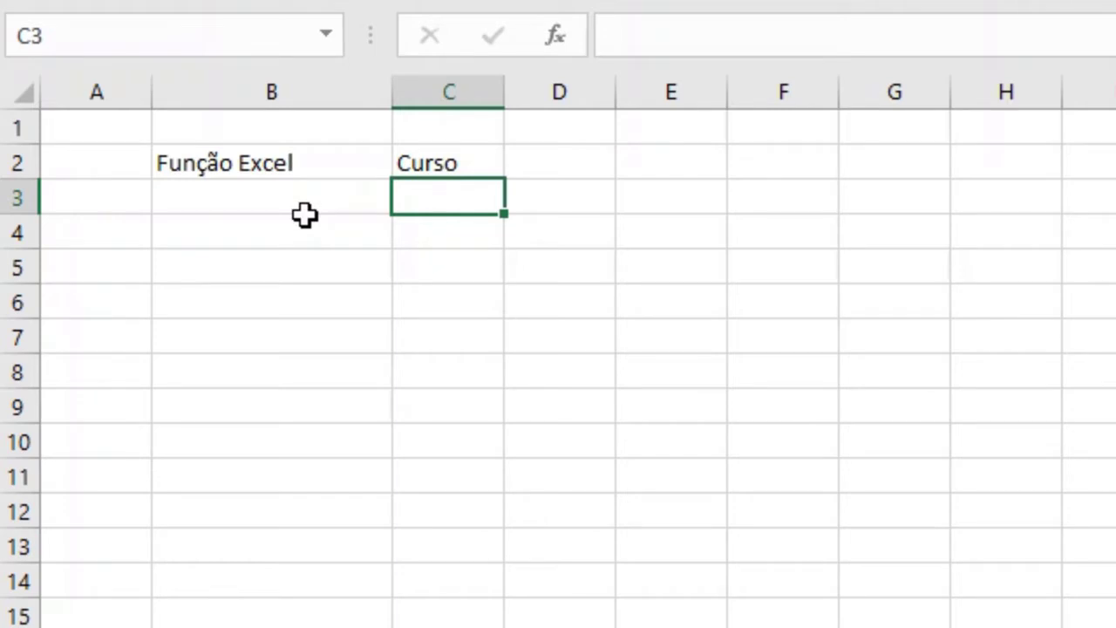
{"action": "double_click", "coordinate": [393, 92]}
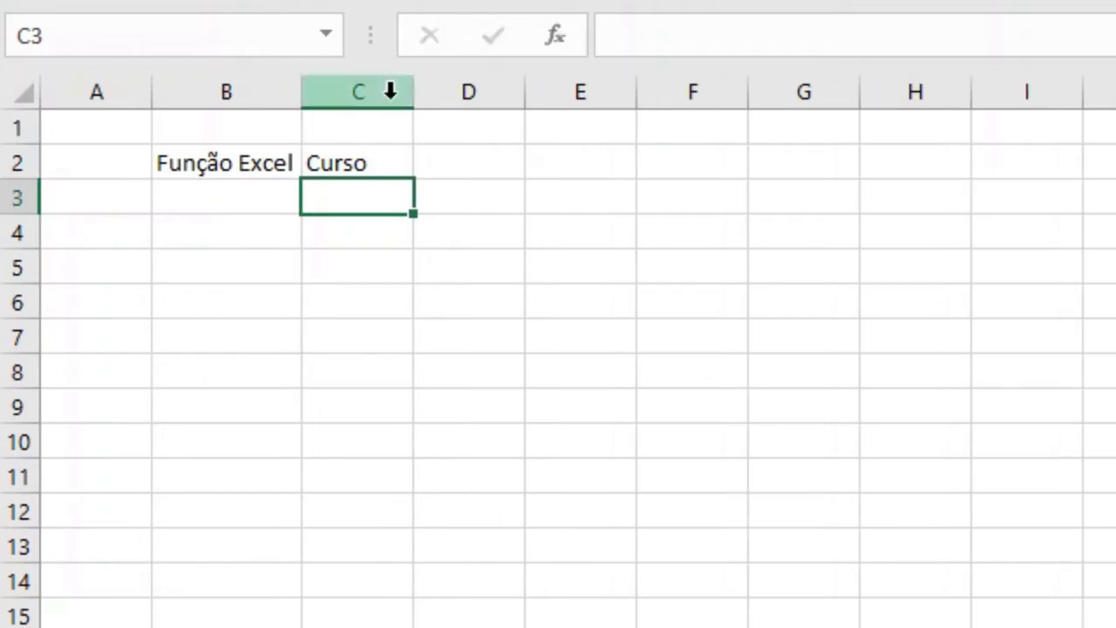
Enter the filler text "ajsdoaisjdojadojdjosa" in cell B4 and autofit column B to it
{"action": "left_click", "coordinate": [252, 237]}
{"action": "type", "text": "ajsdoaisjdojadojdjosa"}
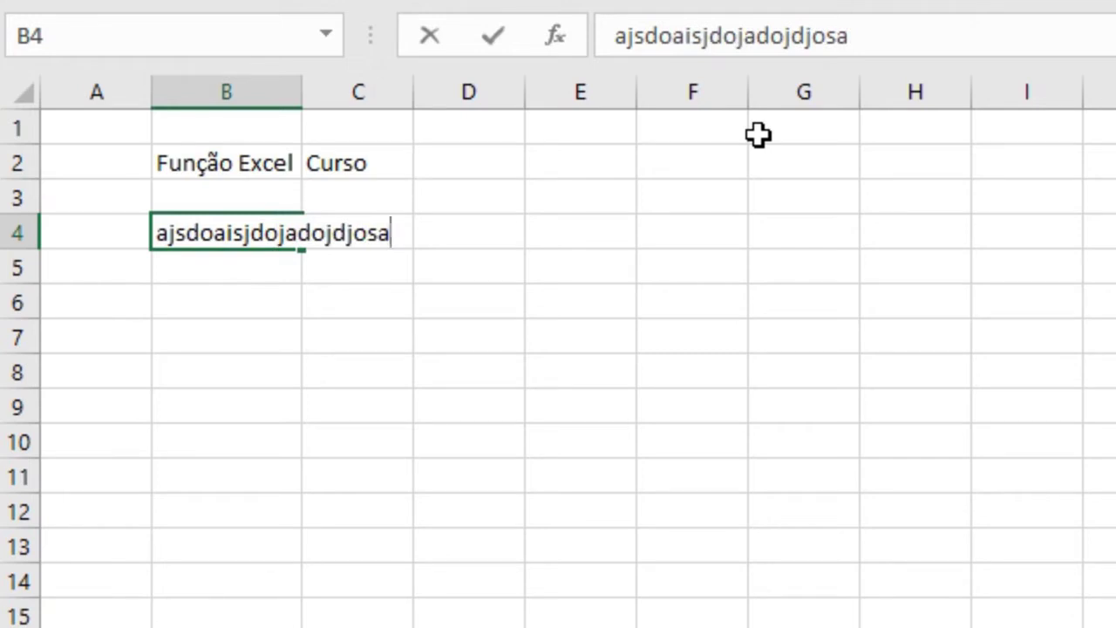
{"action": "key", "text": "Return"}
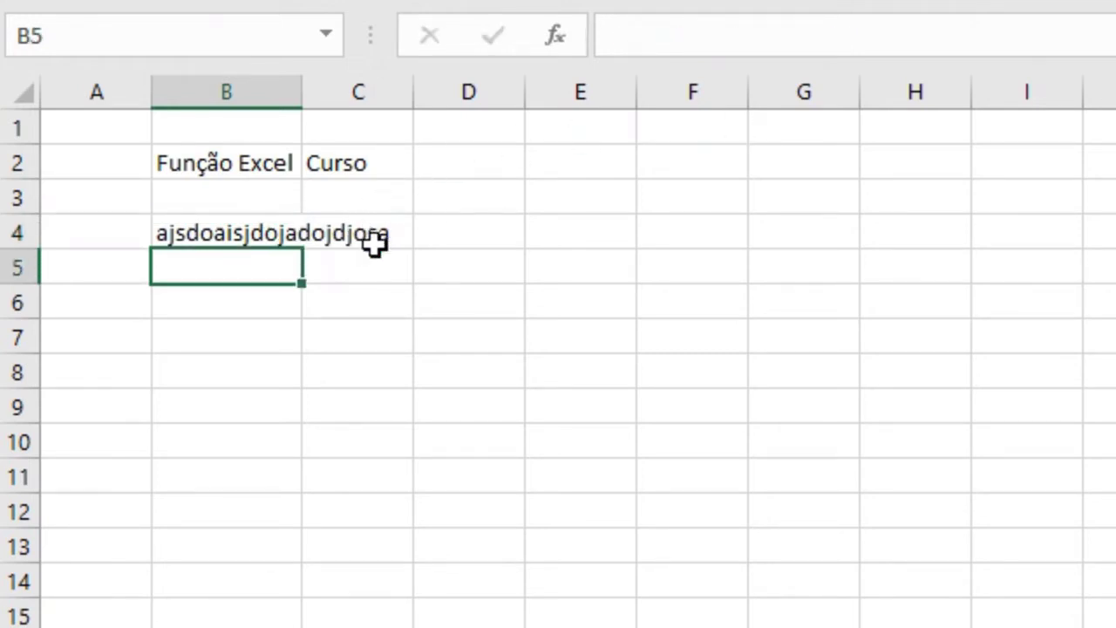
{"action": "double_click", "coordinate": [301, 101]}
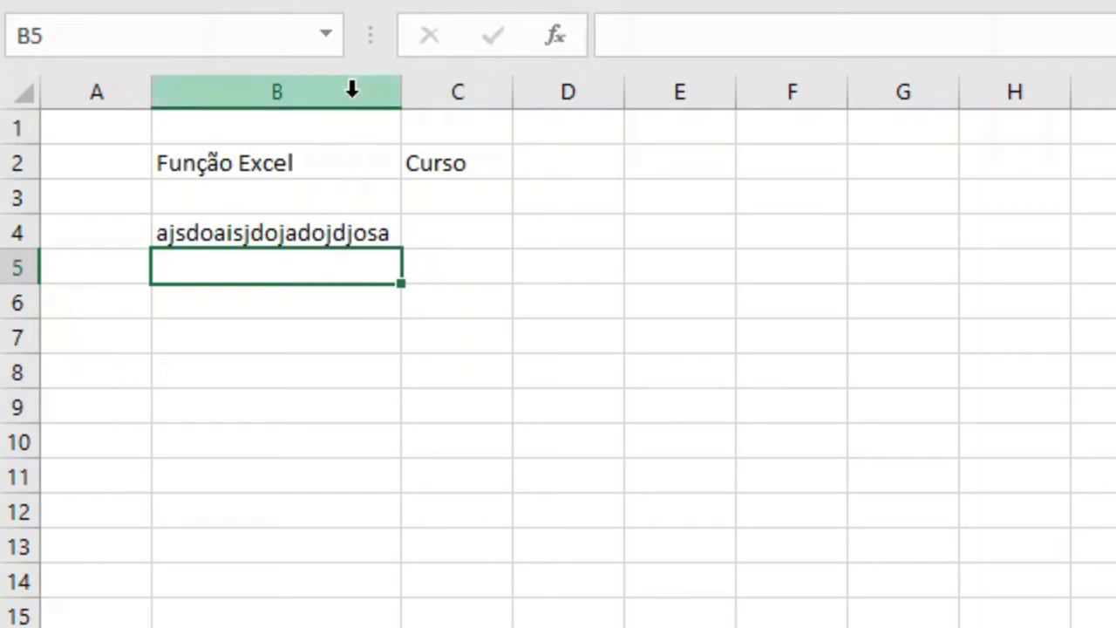
Resize columns B and C together to an equal narrow width, then autofit both to their contents
{"action": "left_click_drag", "start_coordinate": [352, 89], "coordinate": [418, 87]}
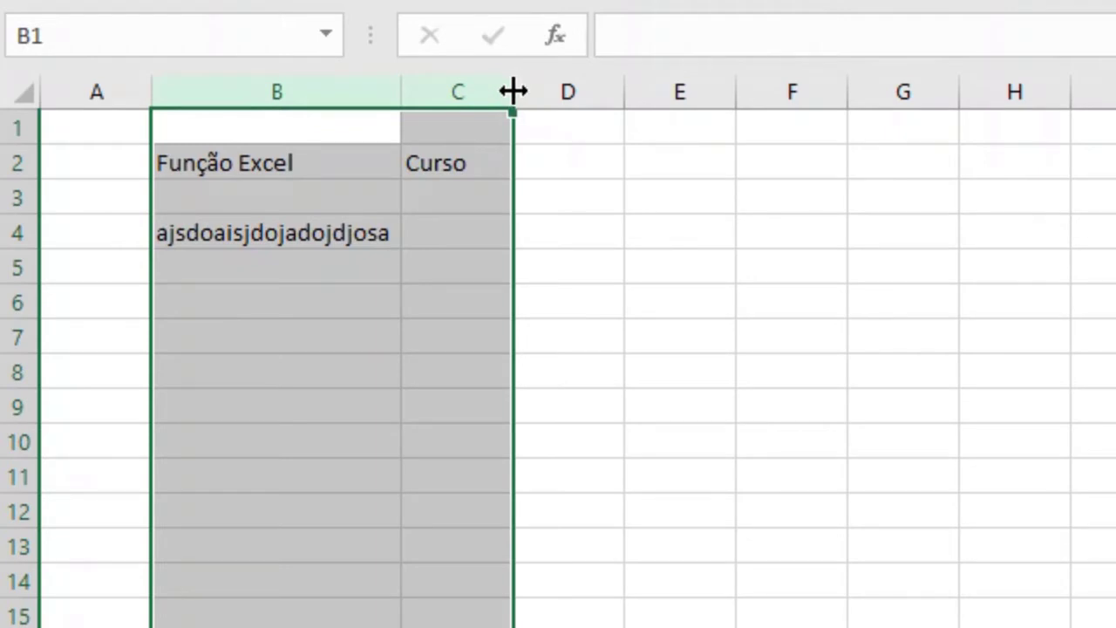
{"action": "left_click_drag", "start_coordinate": [512, 91], "coordinate": [556, 101]}
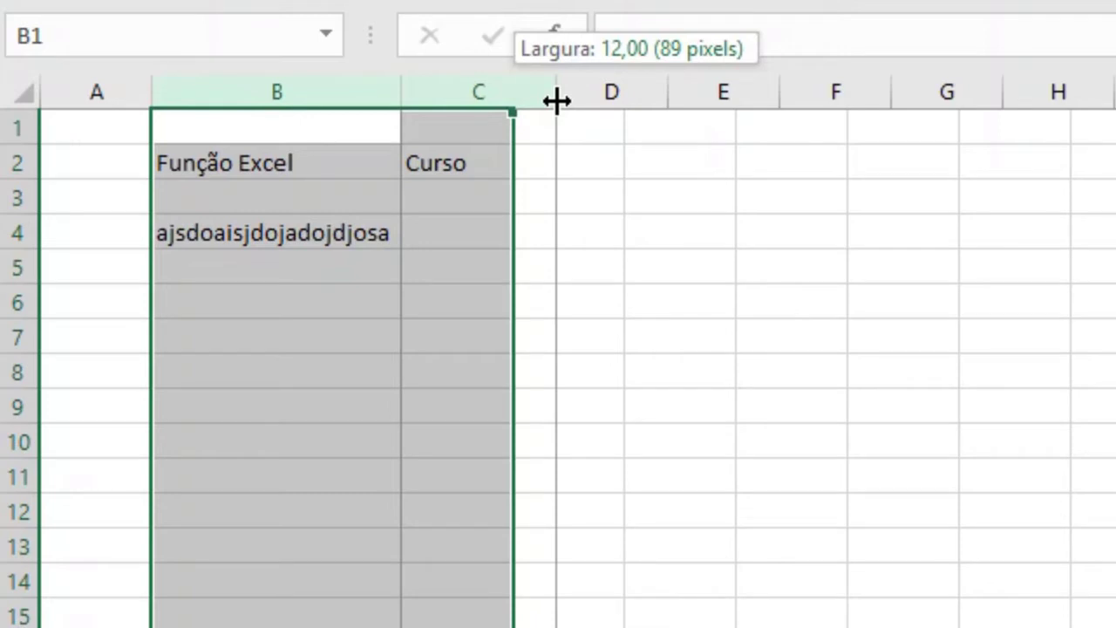
{"action": "left_click_drag", "start_coordinate": [556, 101], "coordinate": [444, 107]}
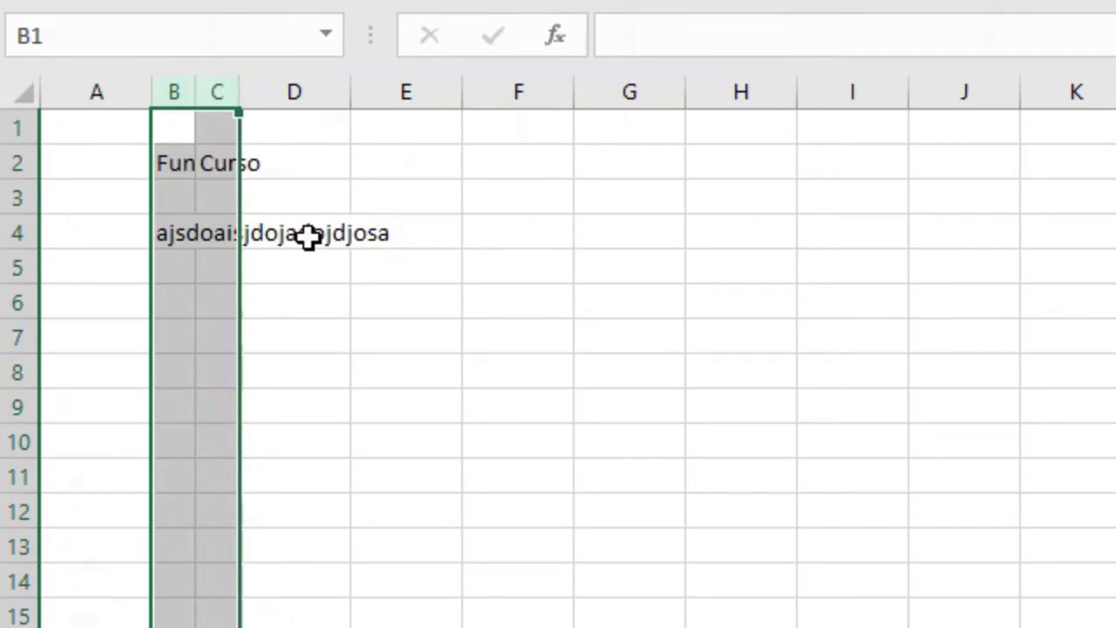
{"action": "double_click", "coordinate": [243, 90]}
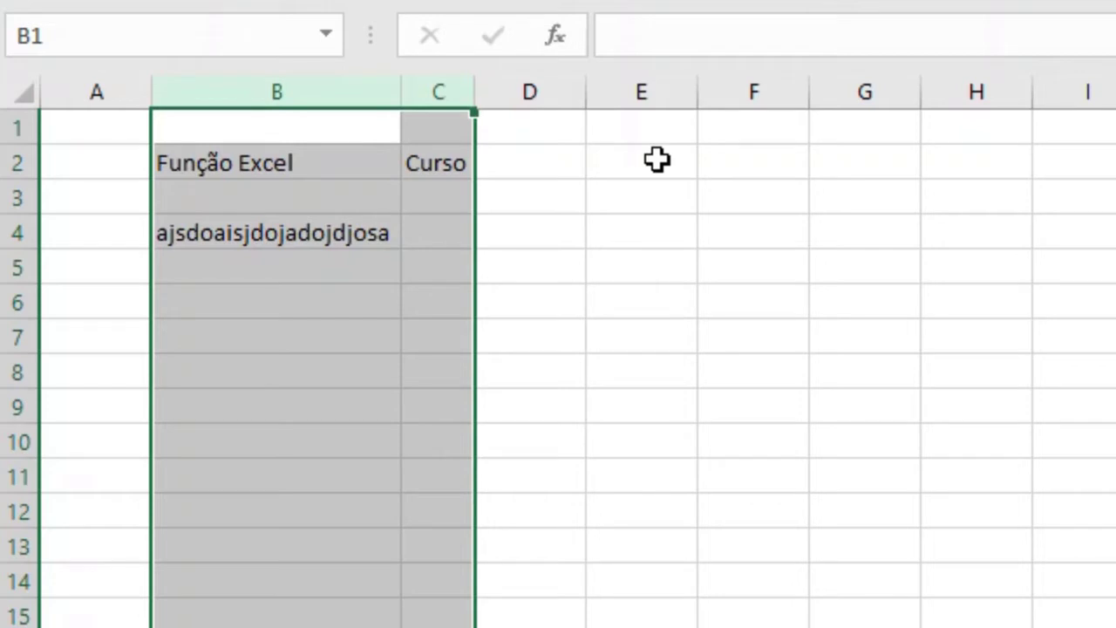
Set the width of columns B and C to exactly 30
{"action": "right_click", "coordinate": [339, 79]}
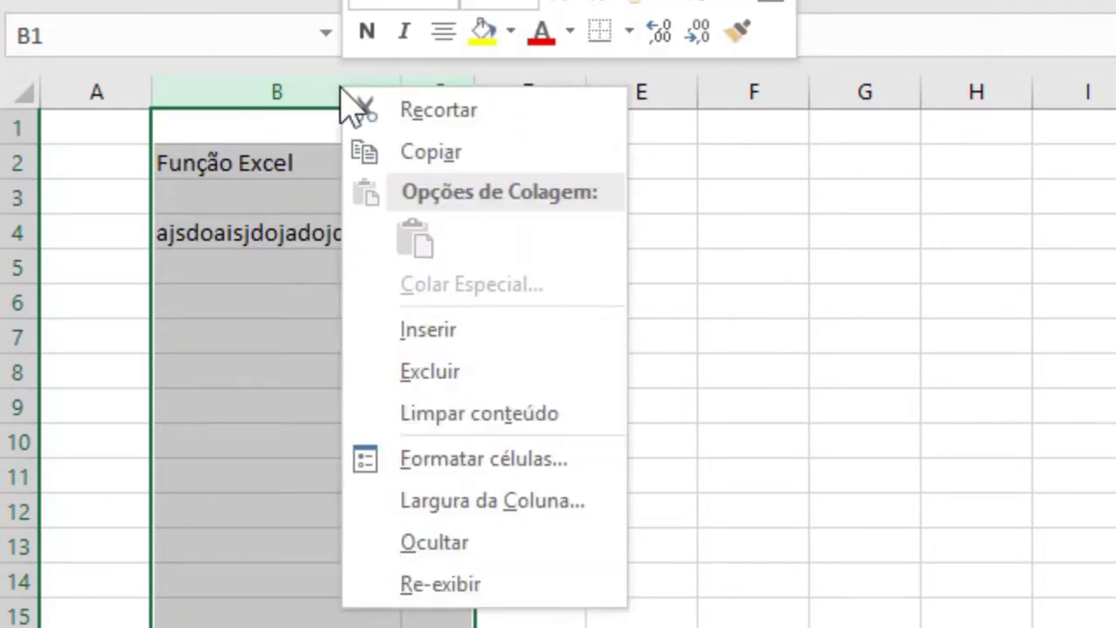
{"action": "left_click", "coordinate": [491, 500]}
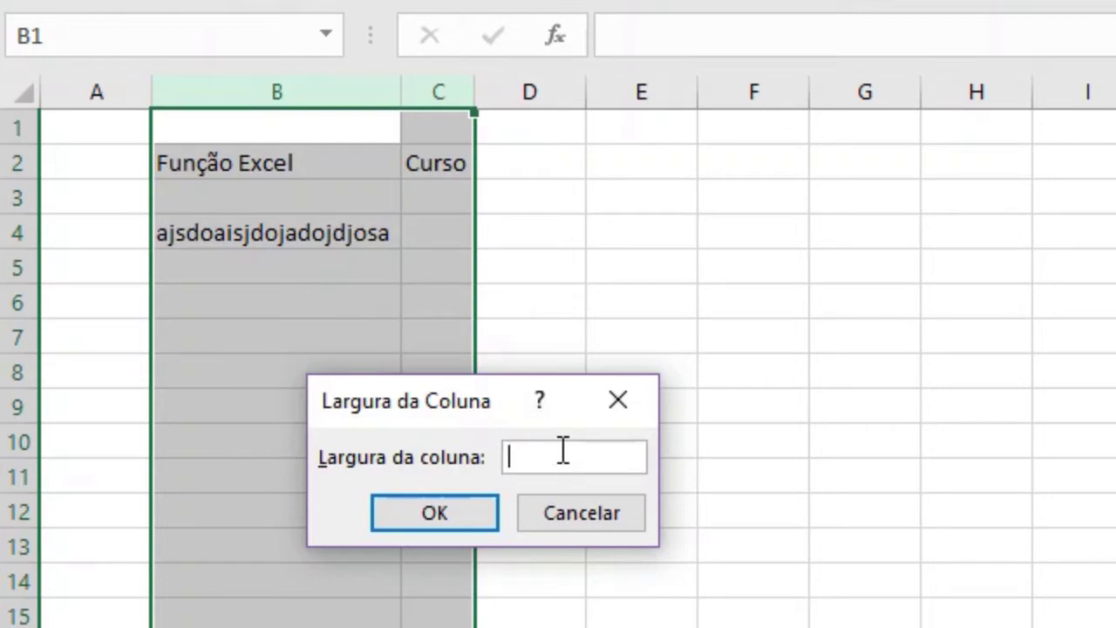
{"action": "type", "text": "30"}
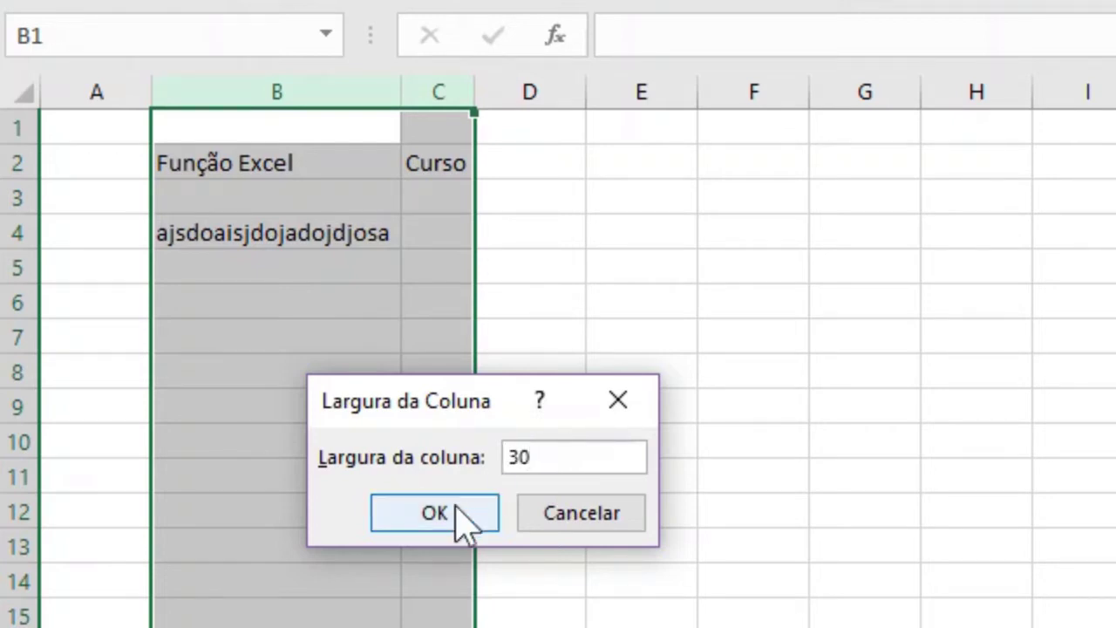
{"action": "left_click", "coordinate": [436, 513]}
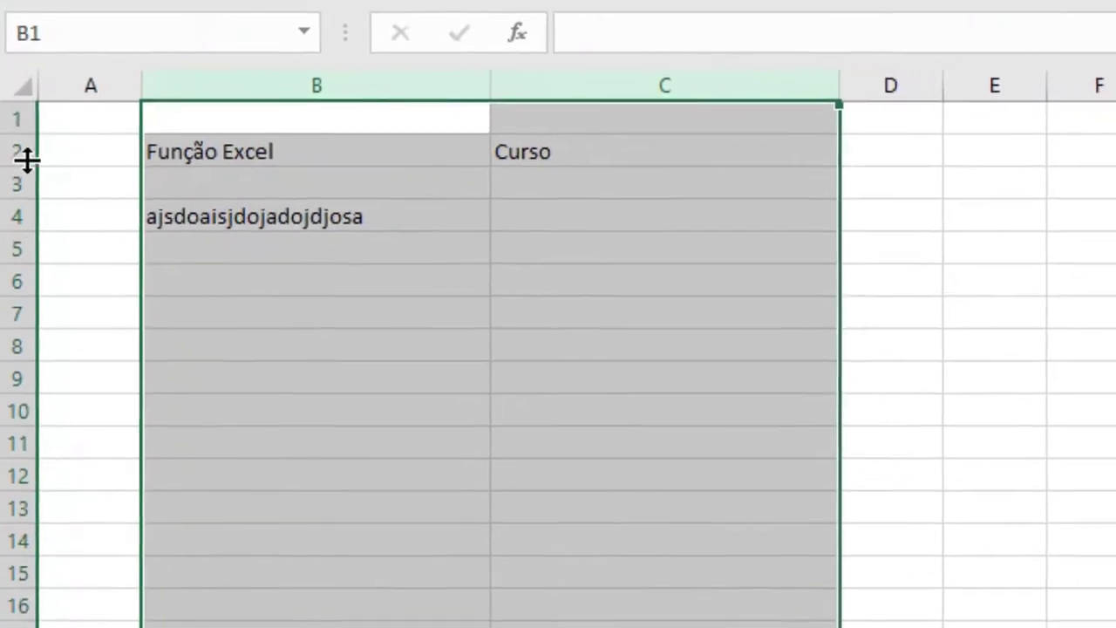
Enlarge row 2 by hand to a height of 60, then set its row height to 15
{"action": "left_click", "coordinate": [70, 165]}
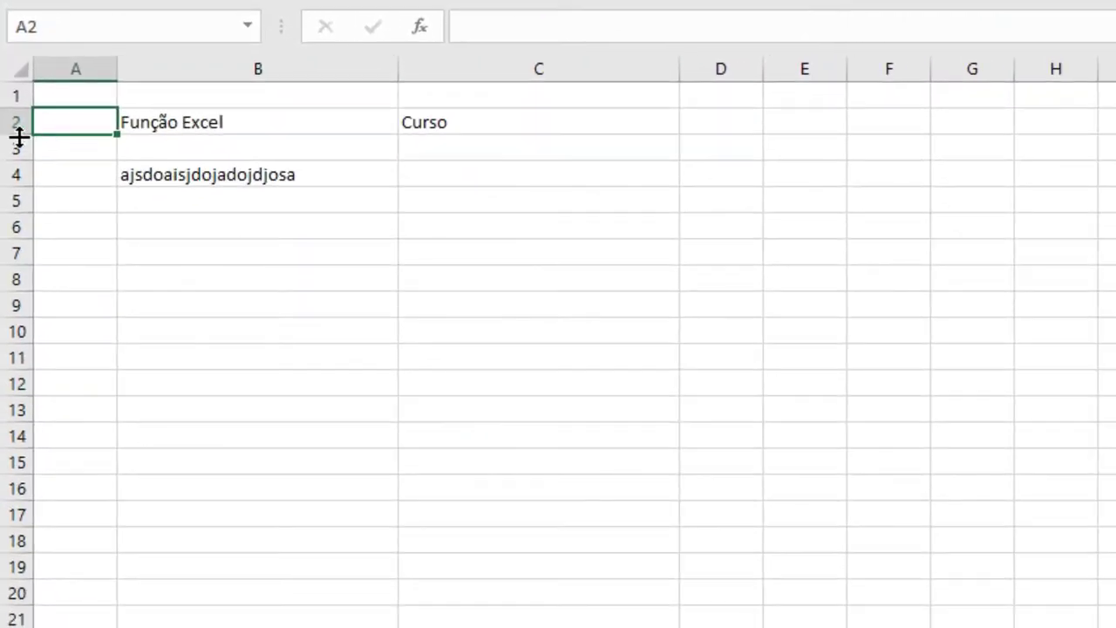
{"action": "left_click_drag", "start_coordinate": [19, 135], "coordinate": [25, 212]}
{"action": "right_click", "coordinate": [15, 179]}
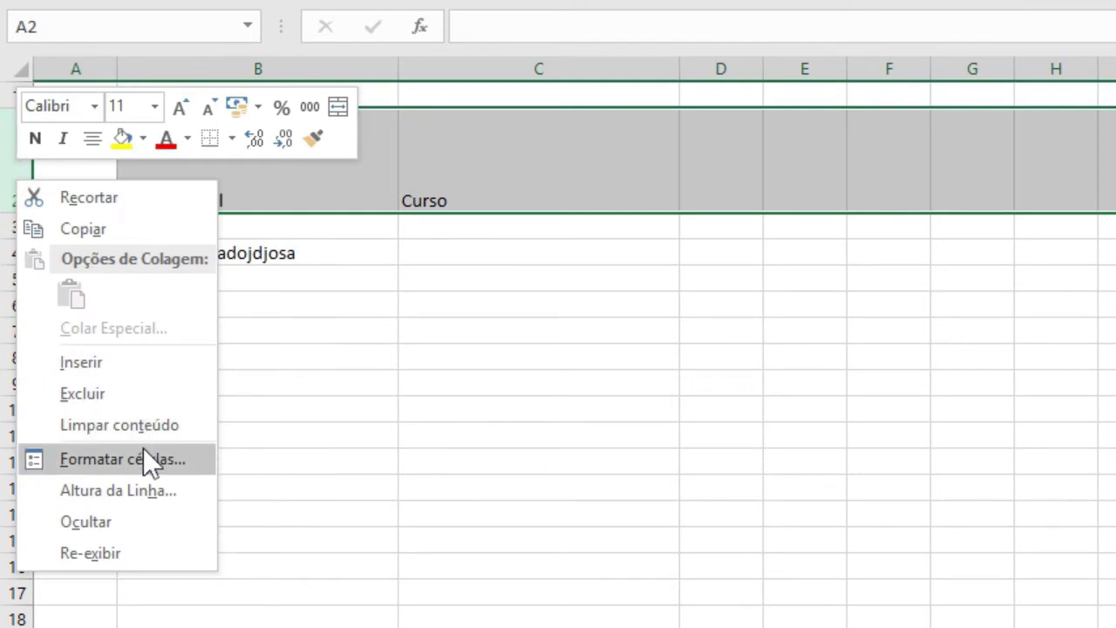
{"action": "left_click", "coordinate": [147, 490]}
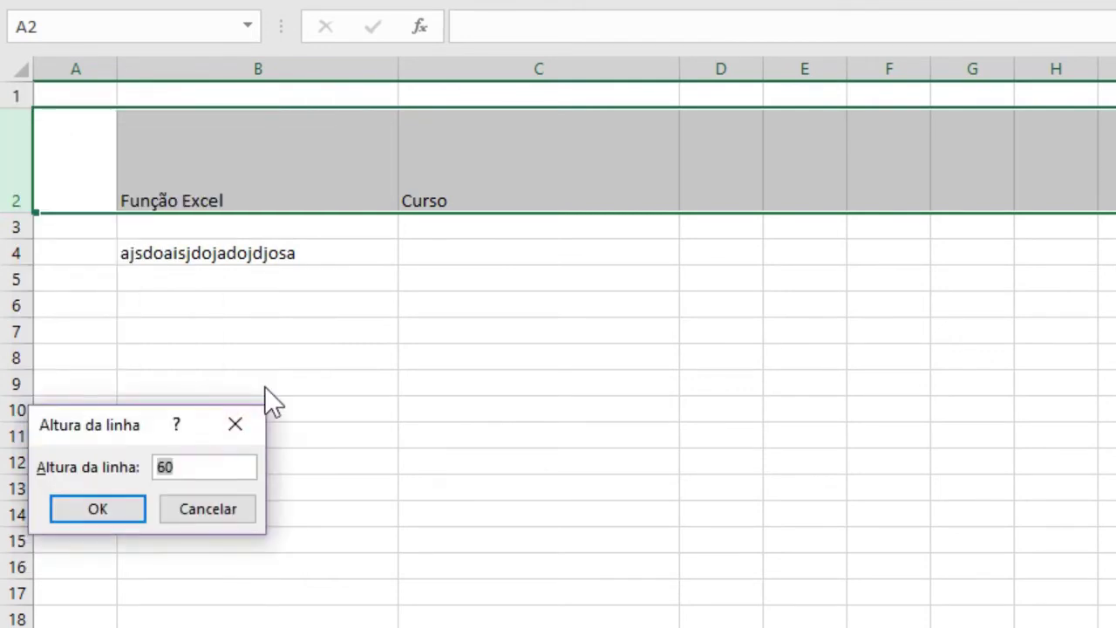
{"action": "type", "text": "15"}
{"action": "key", "text": "Return"}
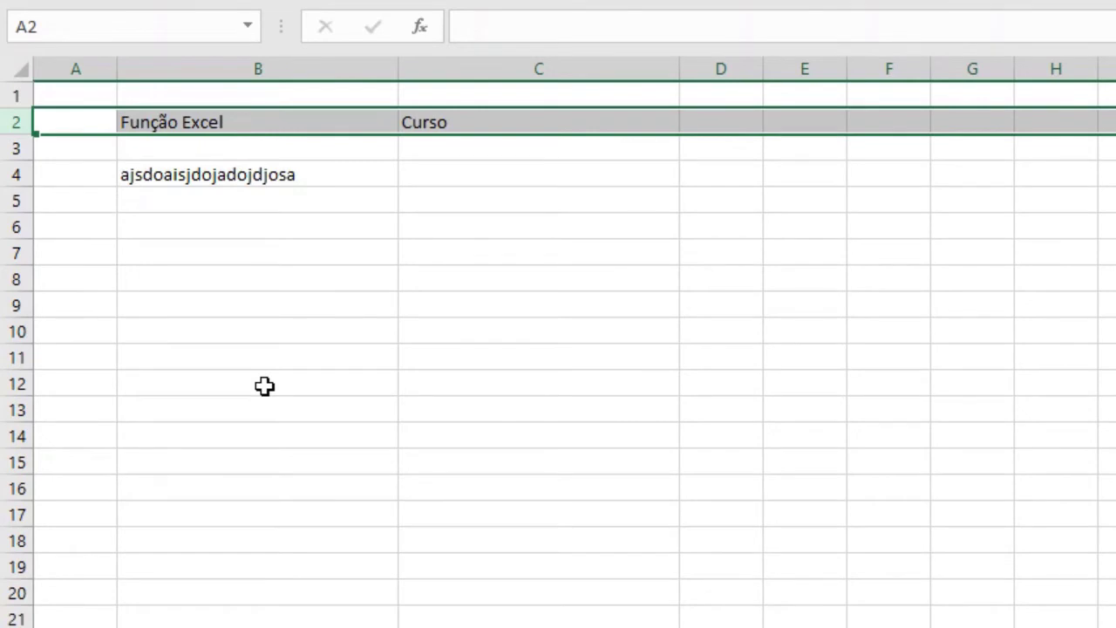
Enlarge rows 2 to 6 together by hand, then set their row height to 15
{"action": "left_click_drag", "start_coordinate": [12, 122], "coordinate": [18, 299]}
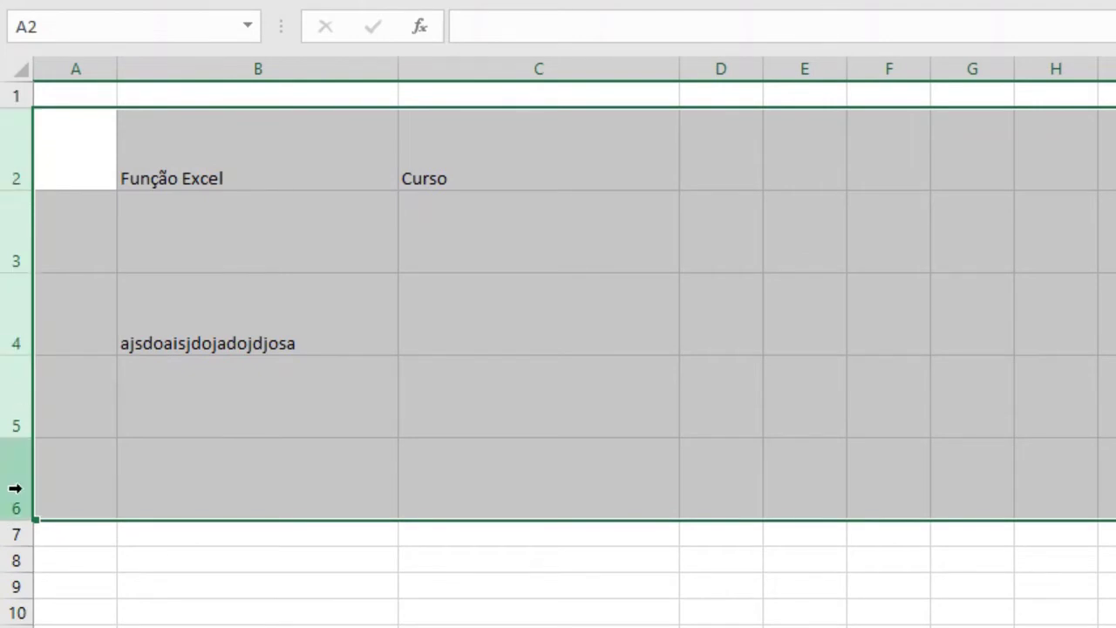
{"action": "right_click", "coordinate": [14, 488]}
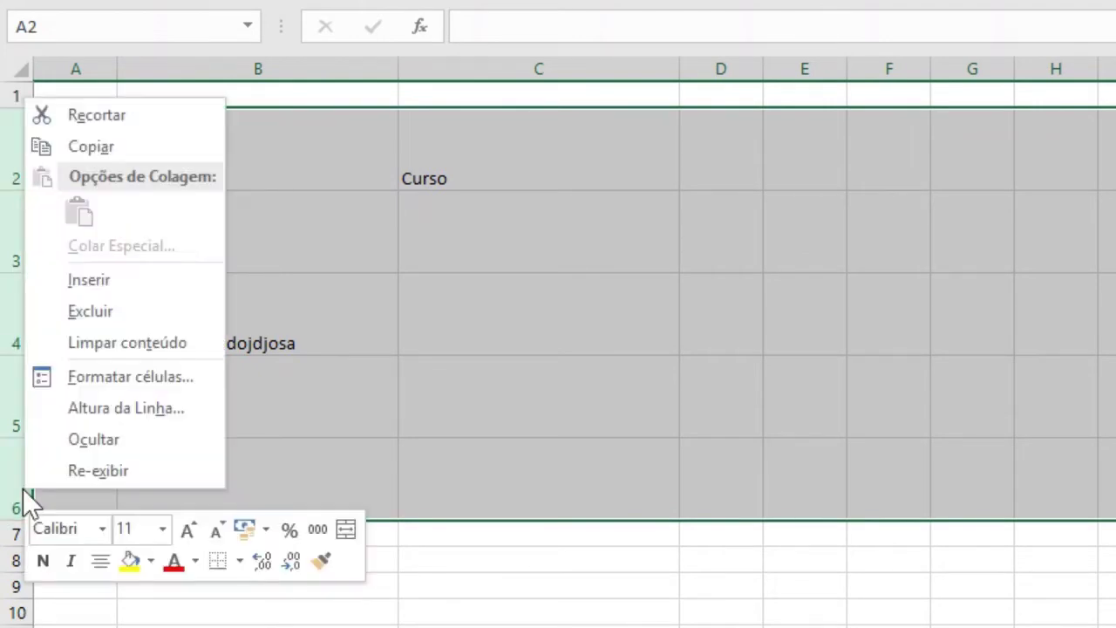
{"action": "left_click", "coordinate": [99, 414]}
{"action": "type", "text": "15"}
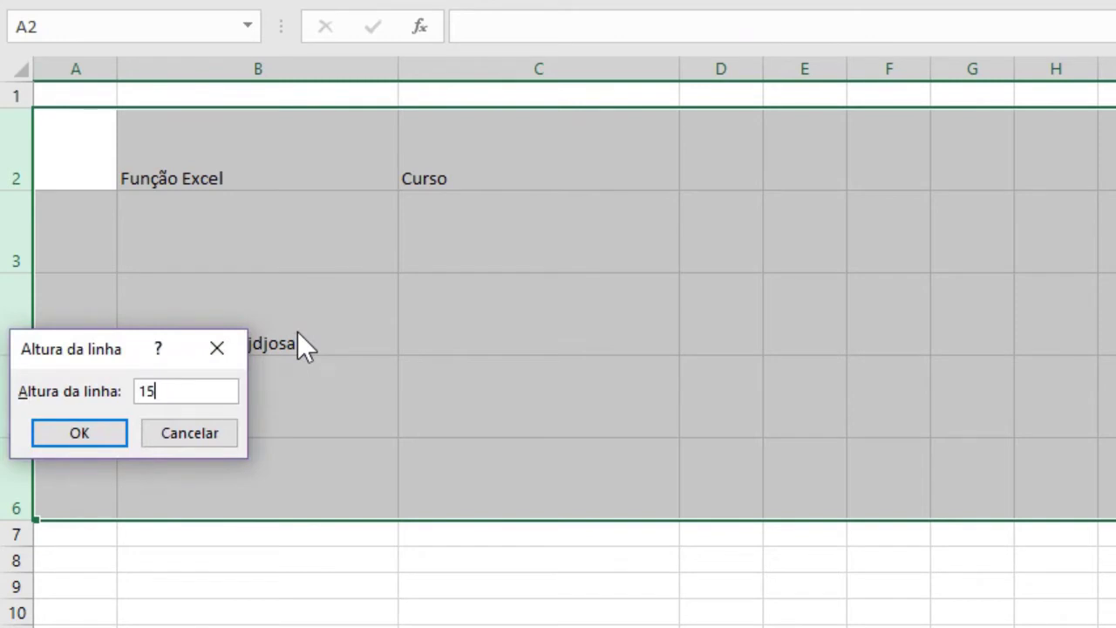
{"action": "key", "text": "Return"}
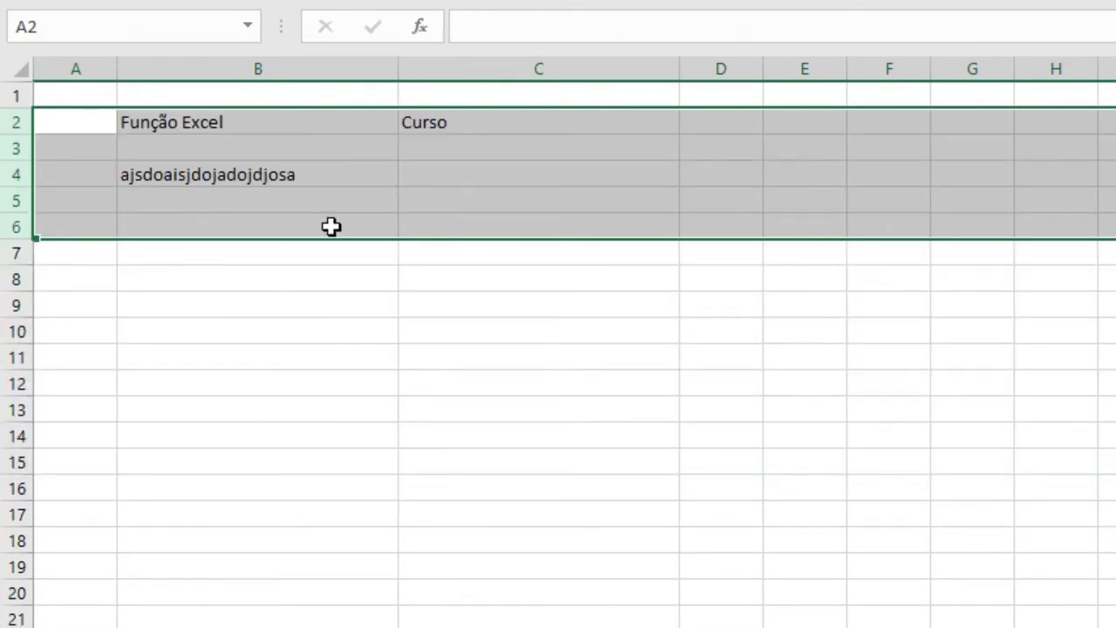
Delete the filler text from cell B4
{"action": "left_click", "coordinate": [300, 178]}
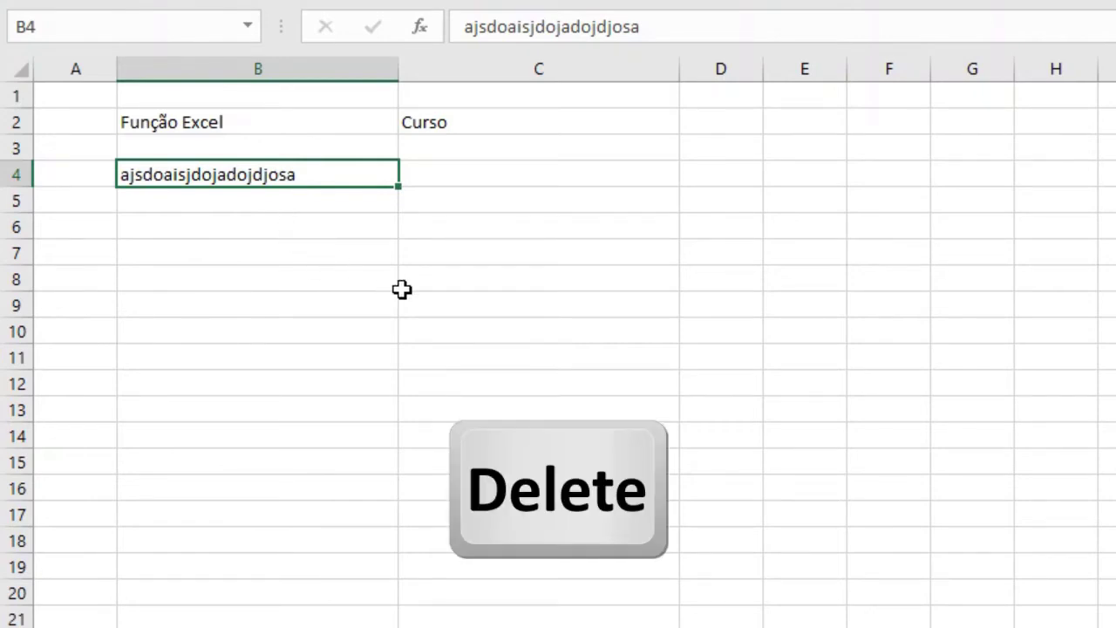
{"action": "key", "text": "Delete"}
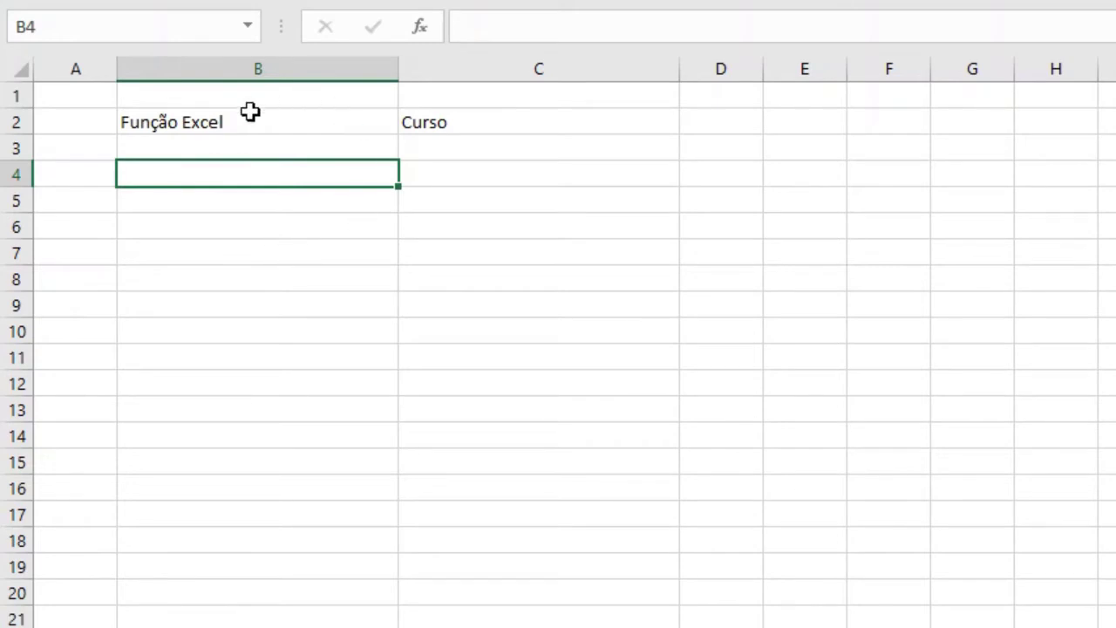
Clear the contents of the range B1:C10, then undo the deletion
{"action": "left_click_drag", "start_coordinate": [583, 330], "coordinate": [231, 94]}
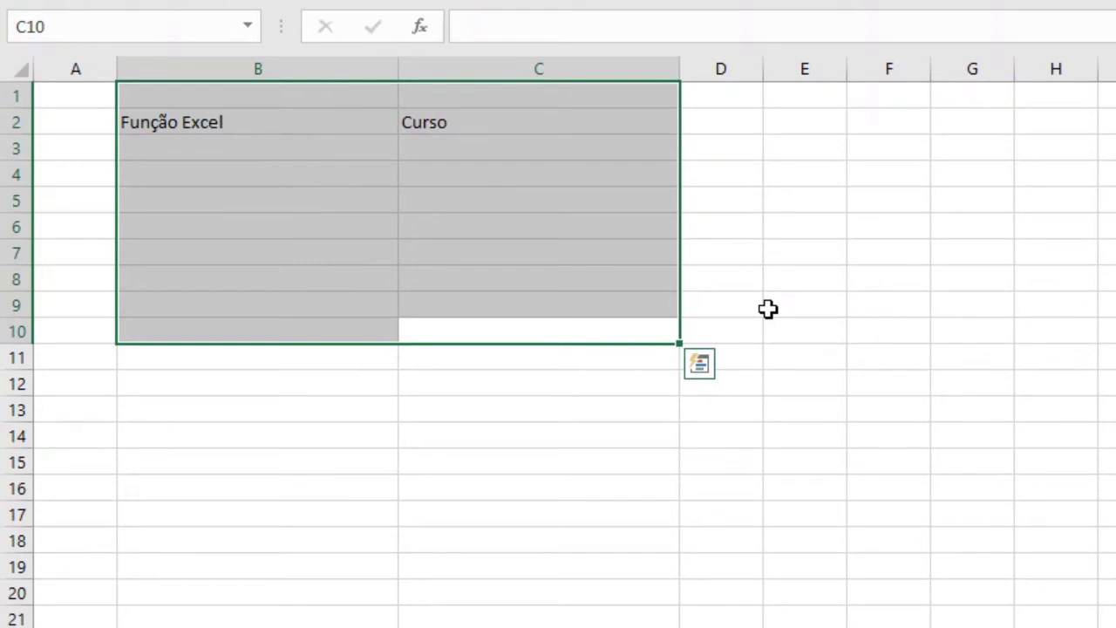
{"action": "key", "text": "Delete"}
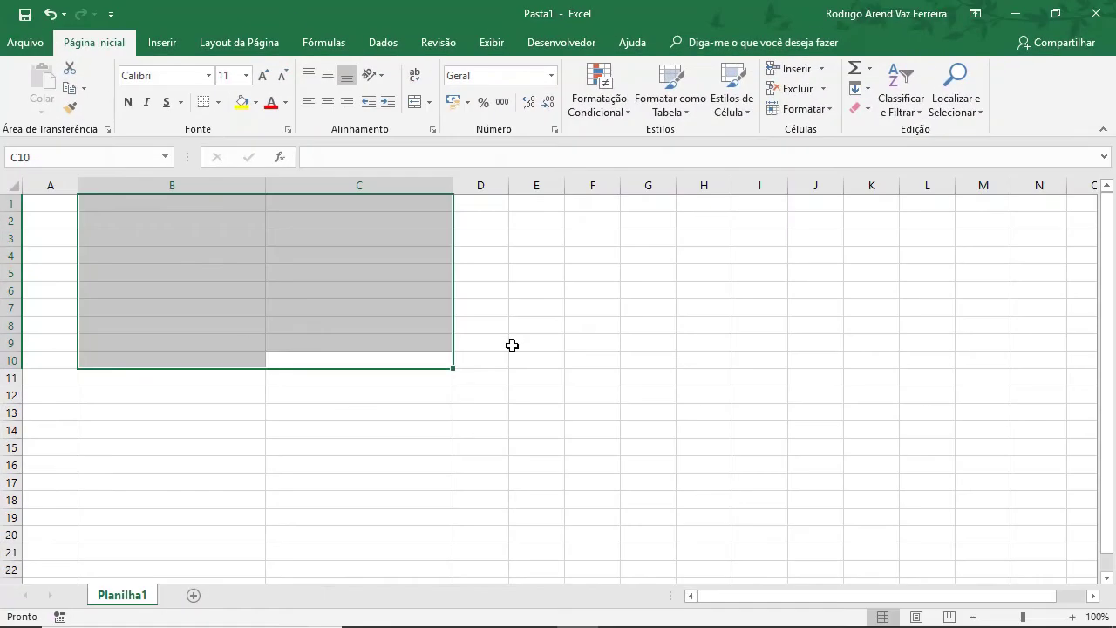
{"action": "left_click", "coordinate": [434, 356]}
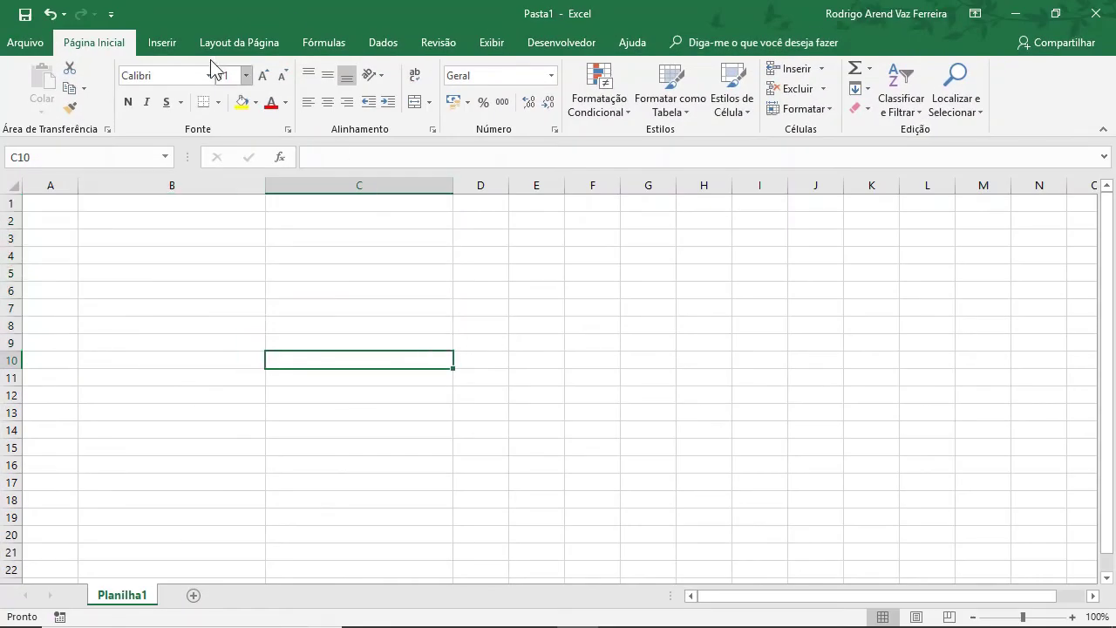
{"action": "left_click", "coordinate": [50, 17]}
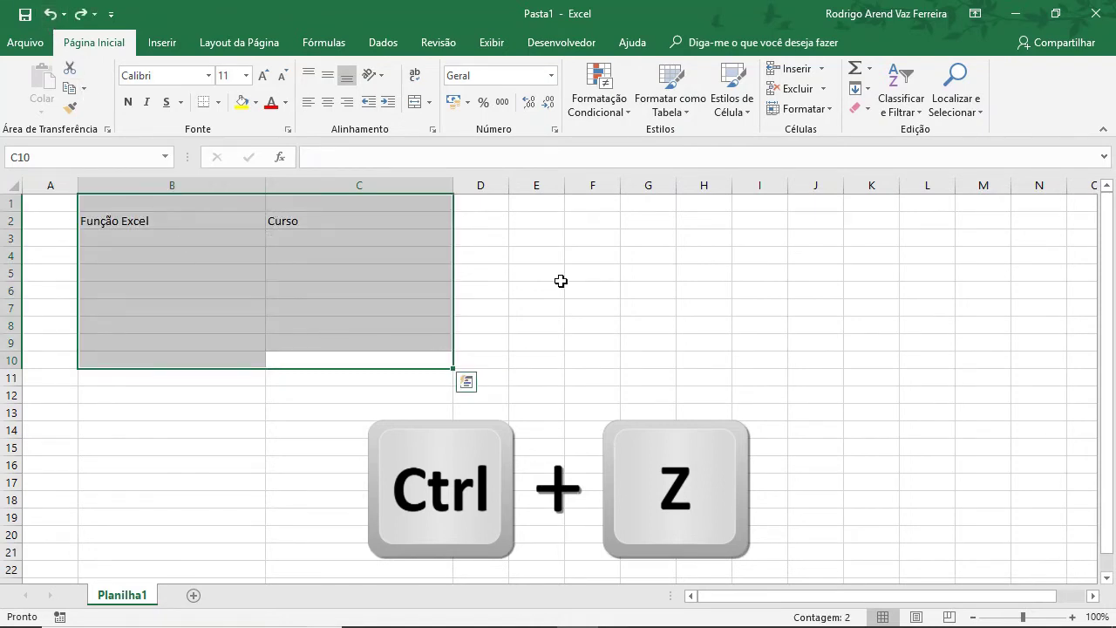
Undo the B4 deletion, redo both the B4 and B1:C10 deletions, and undo the B1:C10 deletion
{"action": "key", "text": "ctrl+z"}
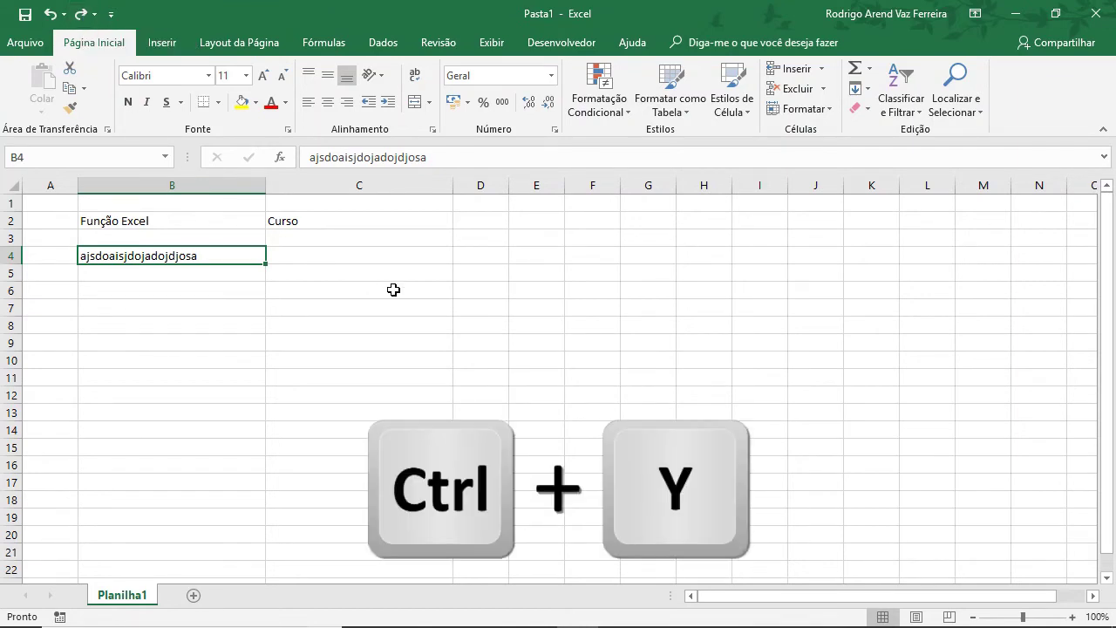
{"action": "key", "text": "ctrl+y"}
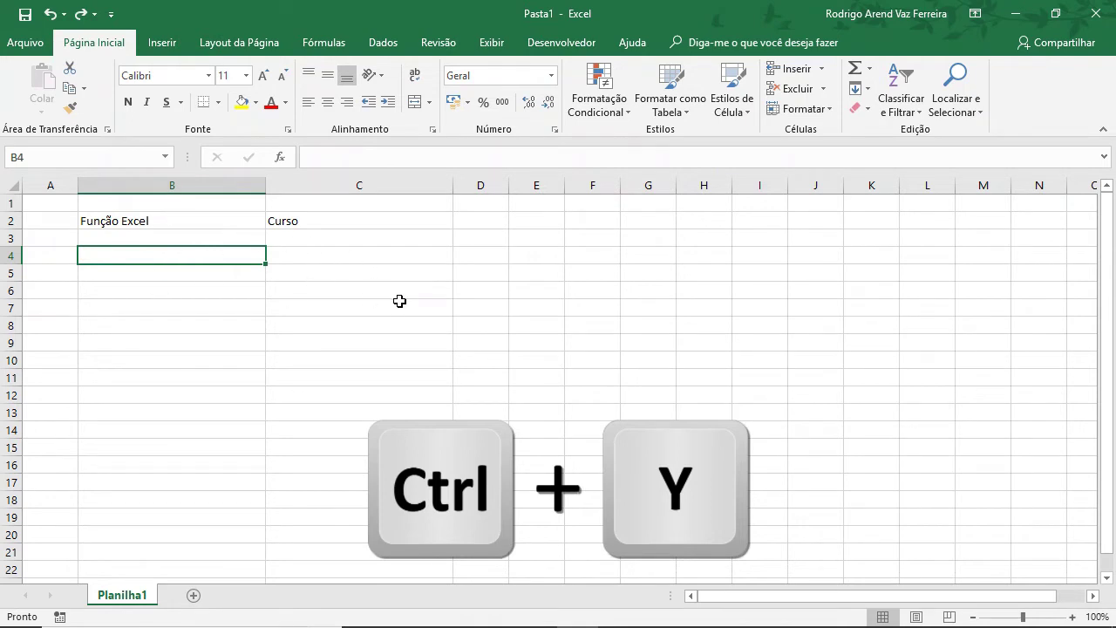
{"action": "key", "text": "ctrl+y"}
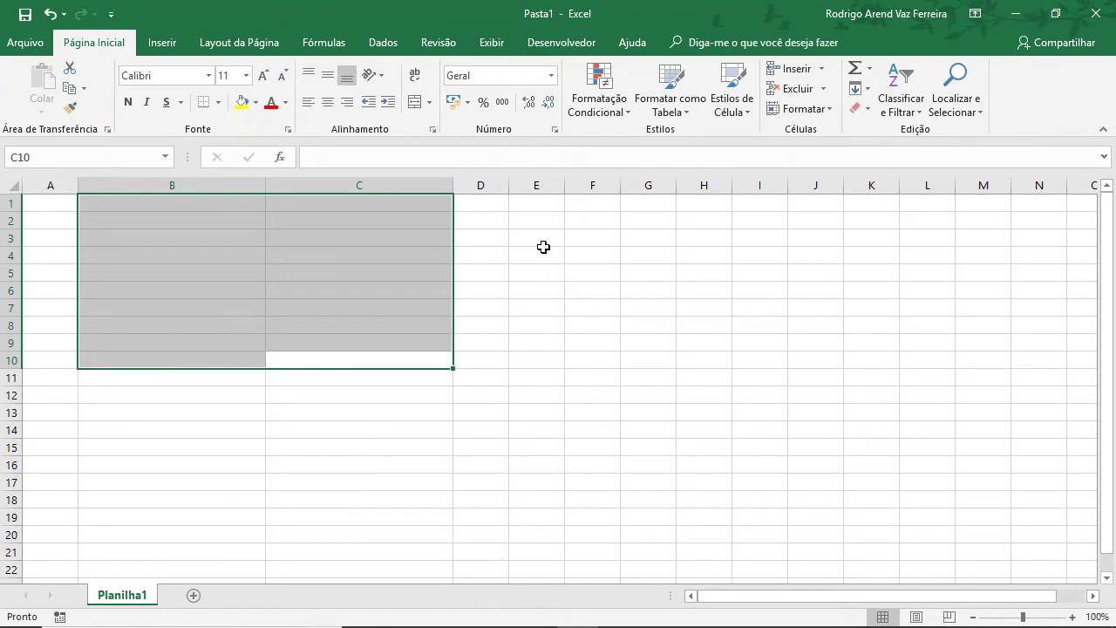
{"action": "key", "text": "ctrl+v"}
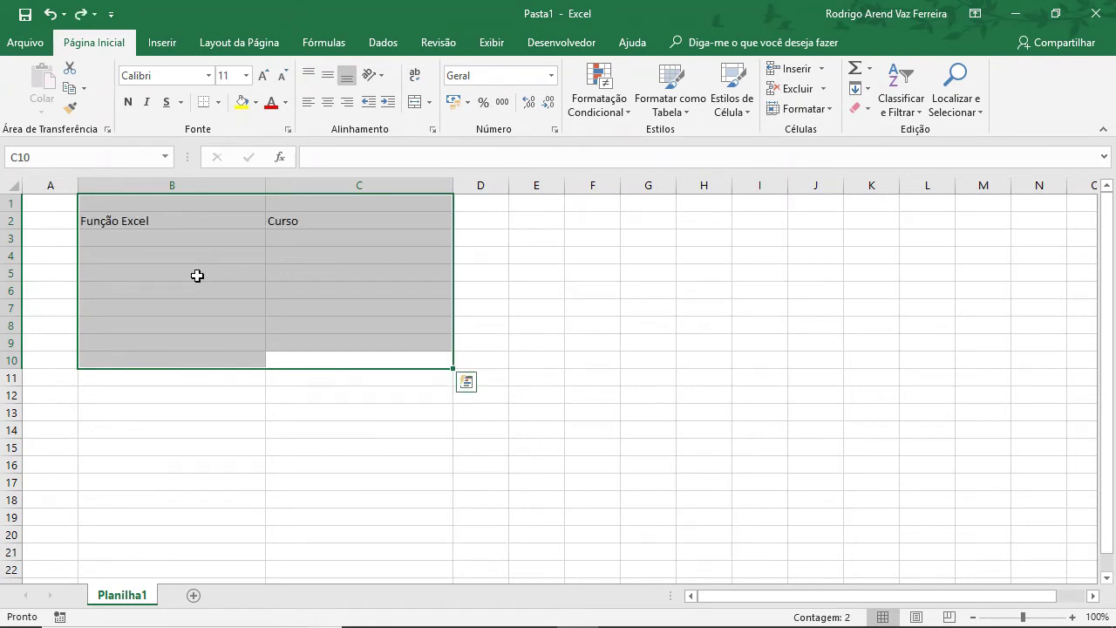
Enter the numbers 1 to 6 down column B, from cell B3 to B8
{"action": "left_click", "coordinate": [234, 241]}
{"action": "type", "text": "1 2"}
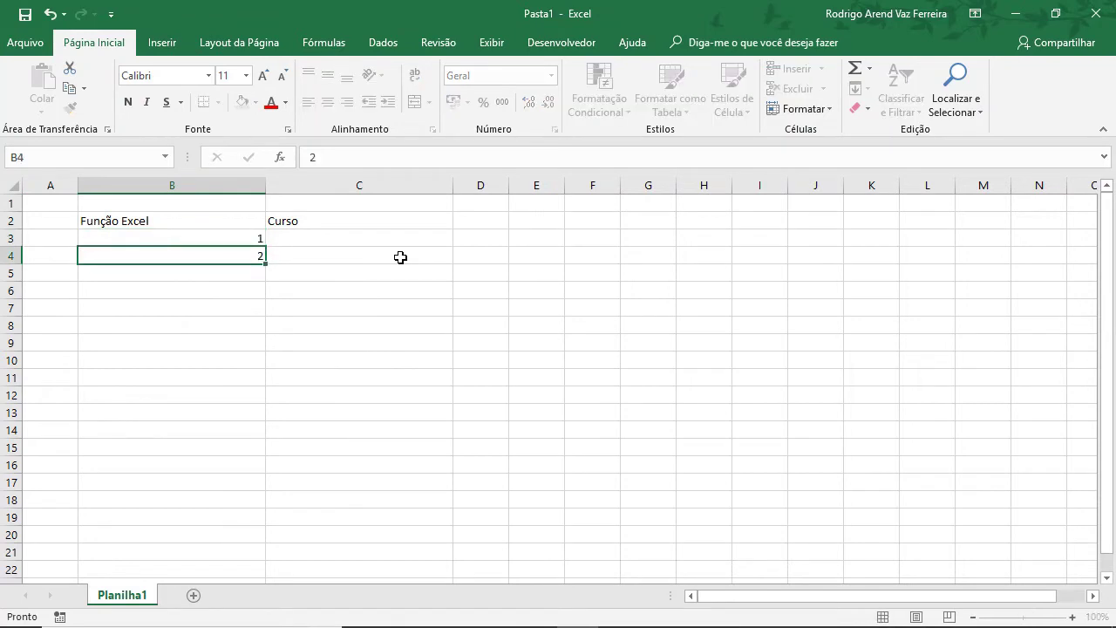
{"action": "type", "text": " 3 4 5 6"}
{"action": "key", "text": "Return"}
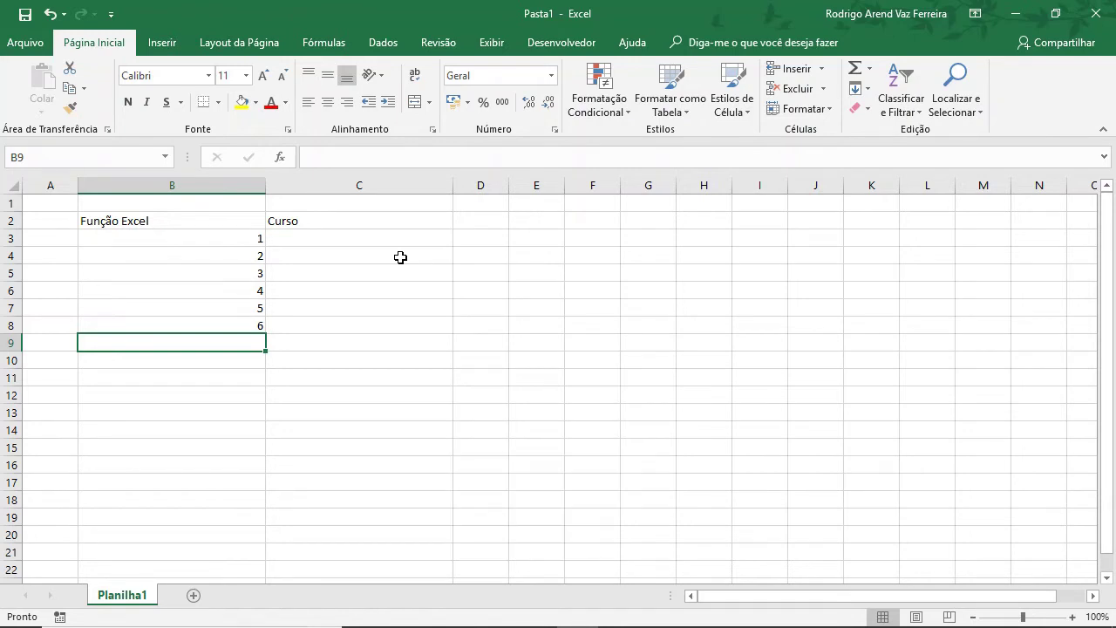
Move the active cell across row 9 to G9, then return to column B and continue down to B12
{"action": "key", "text": "Tab"}
{"action": "key", "text": "Tab"}
{"action": "key", "text": "Tab"}
{"action": "key", "text": "Tab"}
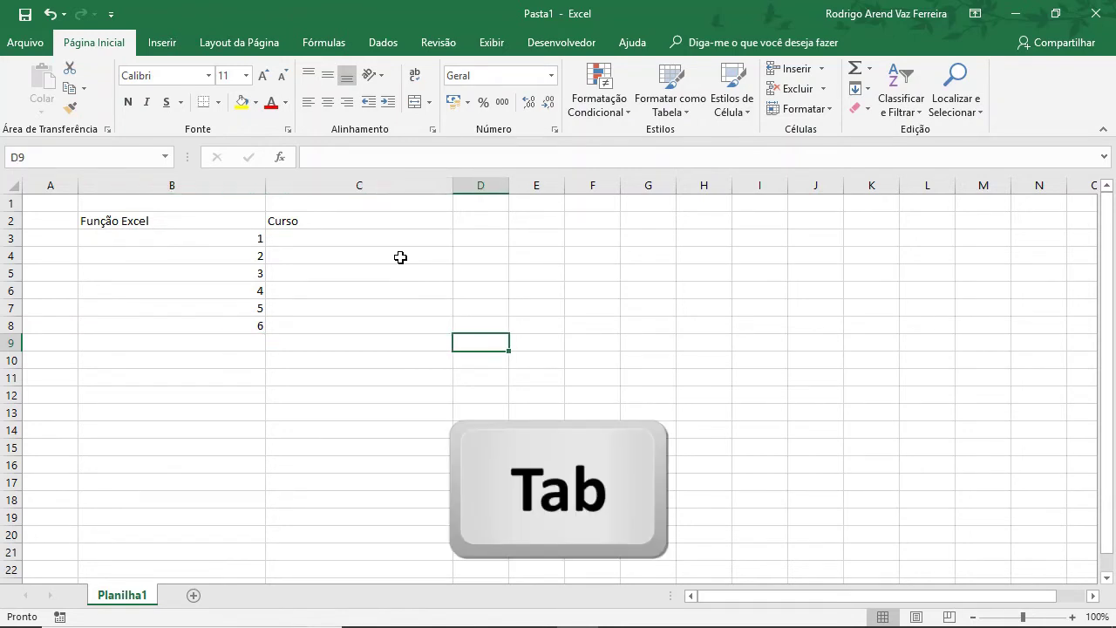
{"action": "key", "text": "Tab"}
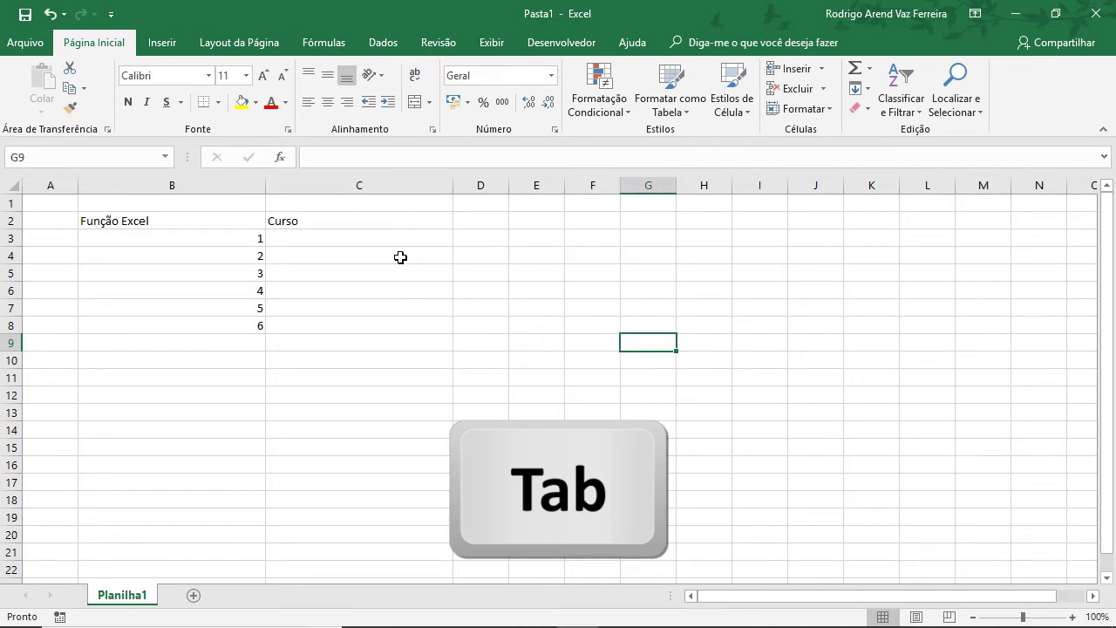
{"action": "key", "text": "Return"}
{"action": "key", "text": "Return"}
{"action": "key", "text": "Return"}
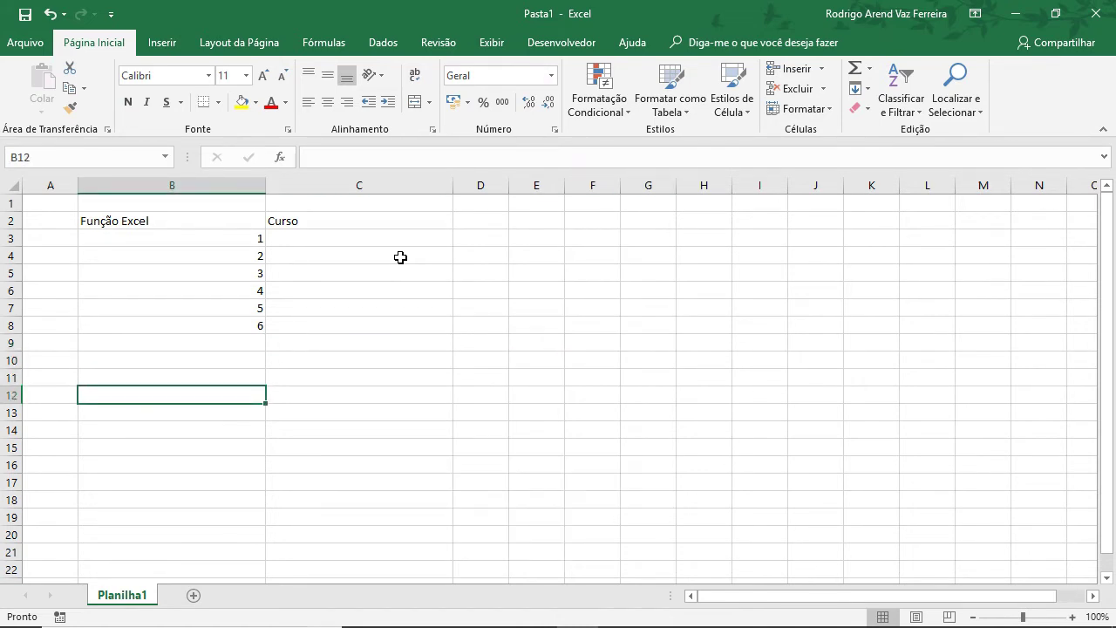
Enter "Qualquer" in B12 and "Alguma coisa" in C12, then move across row 13 and back to B14
{"action": "type", "text": "Qualquer"}
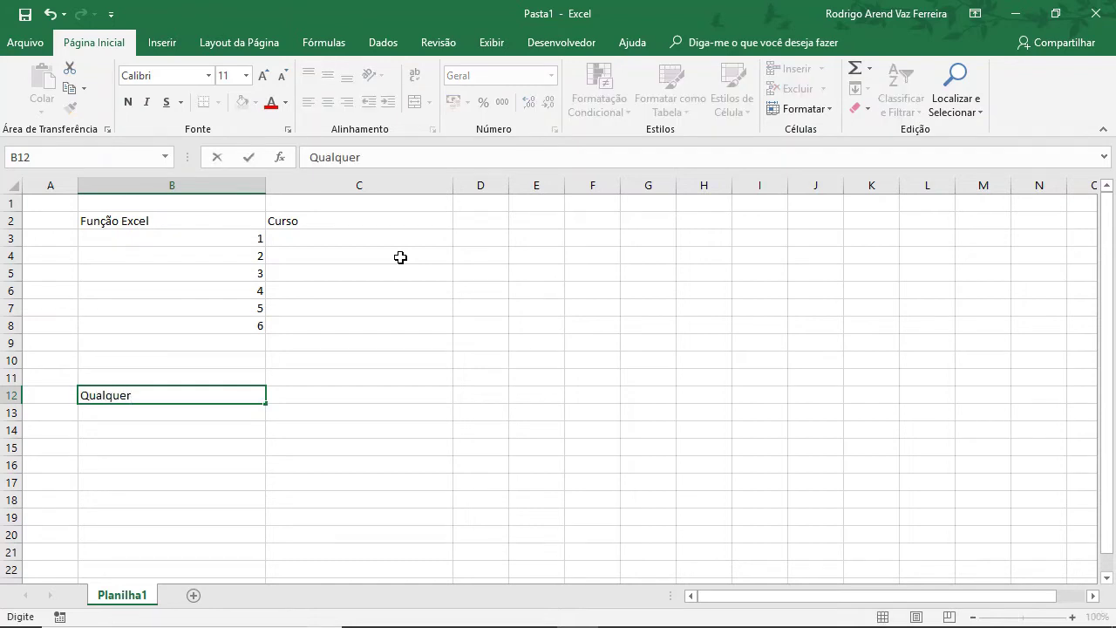
{"action": "key", "text": "Tab"}
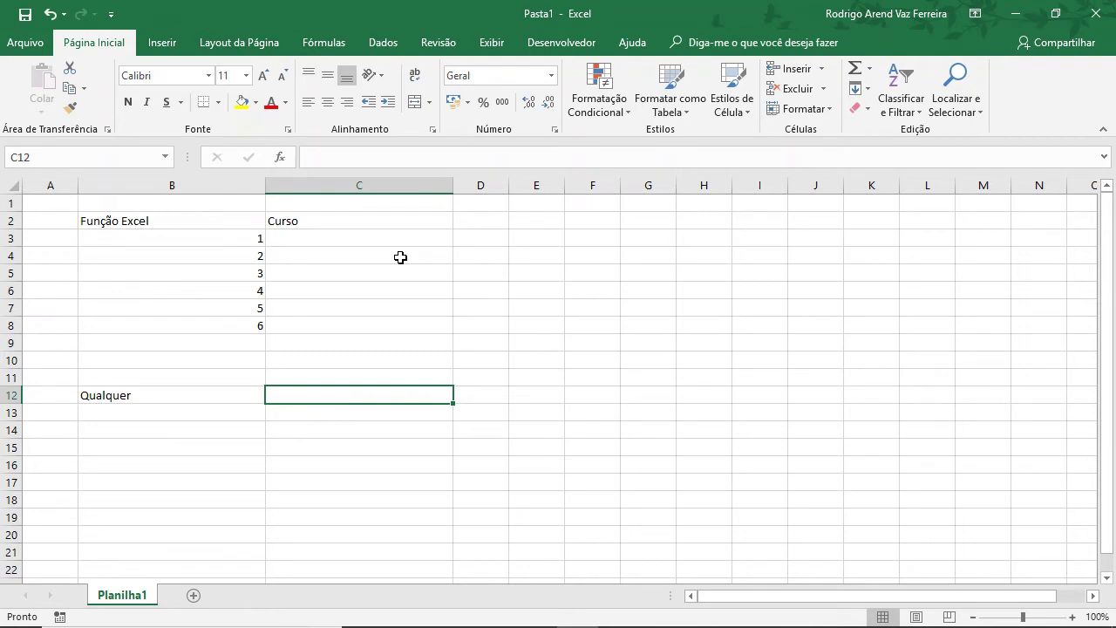
{"action": "type", "text": "Alguma coisa"}
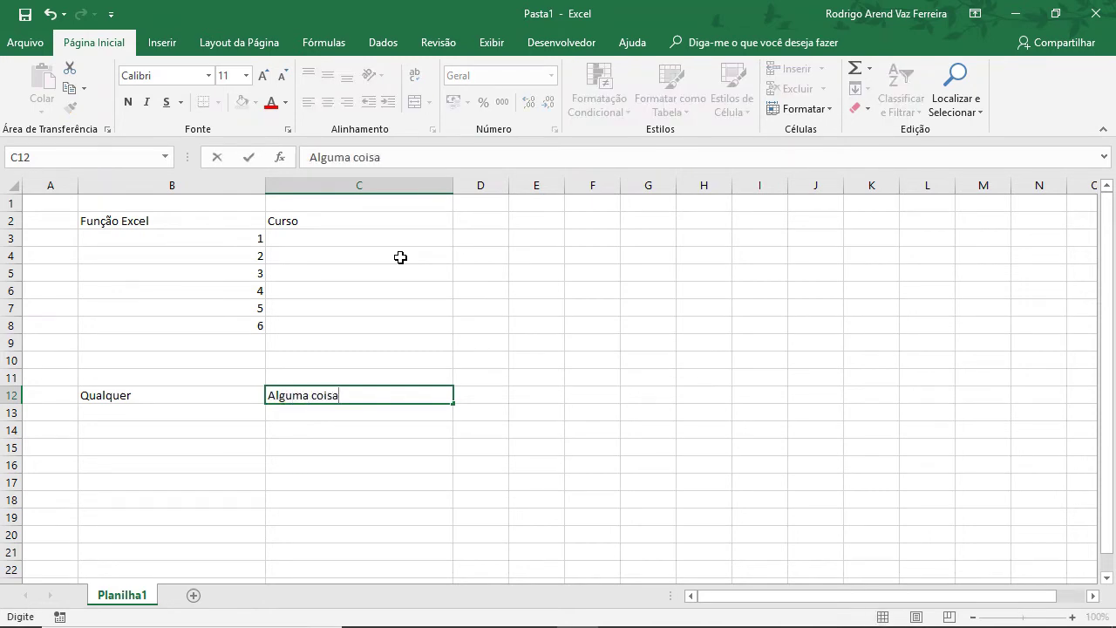
{"action": "key", "text": "Return"}
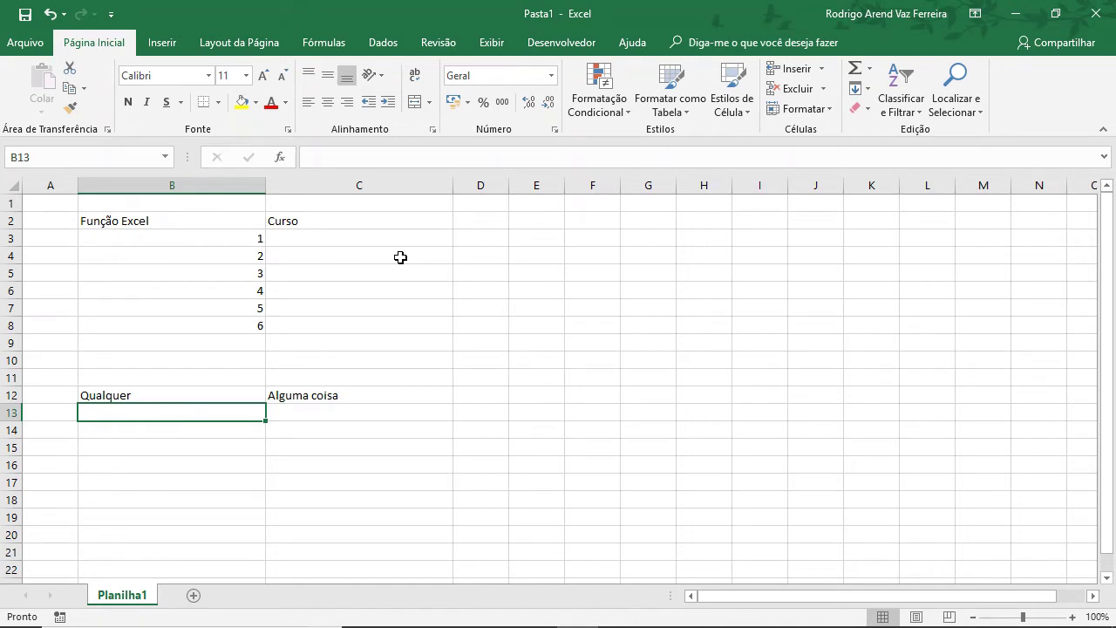
{"action": "key", "text": "Tab"}
{"action": "key", "text": "Tab"}
{"action": "key", "text": "Tab"}
{"action": "key", "text": "Return"}
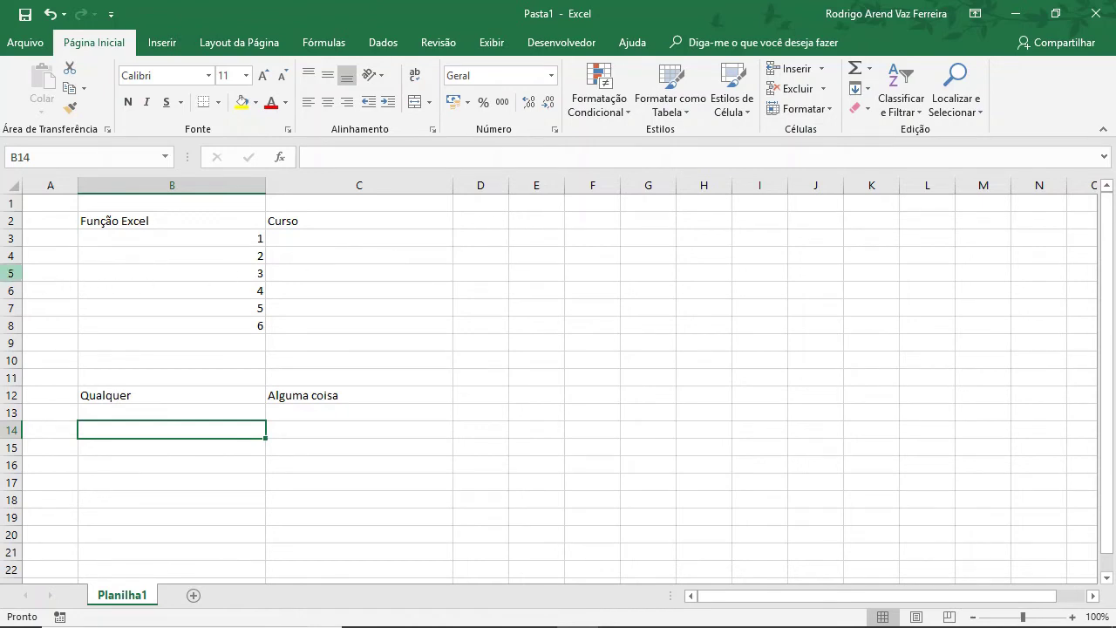
Insert a blank row above row 5 and a blank column before column C
{"action": "left_click", "coordinate": [7, 273]}
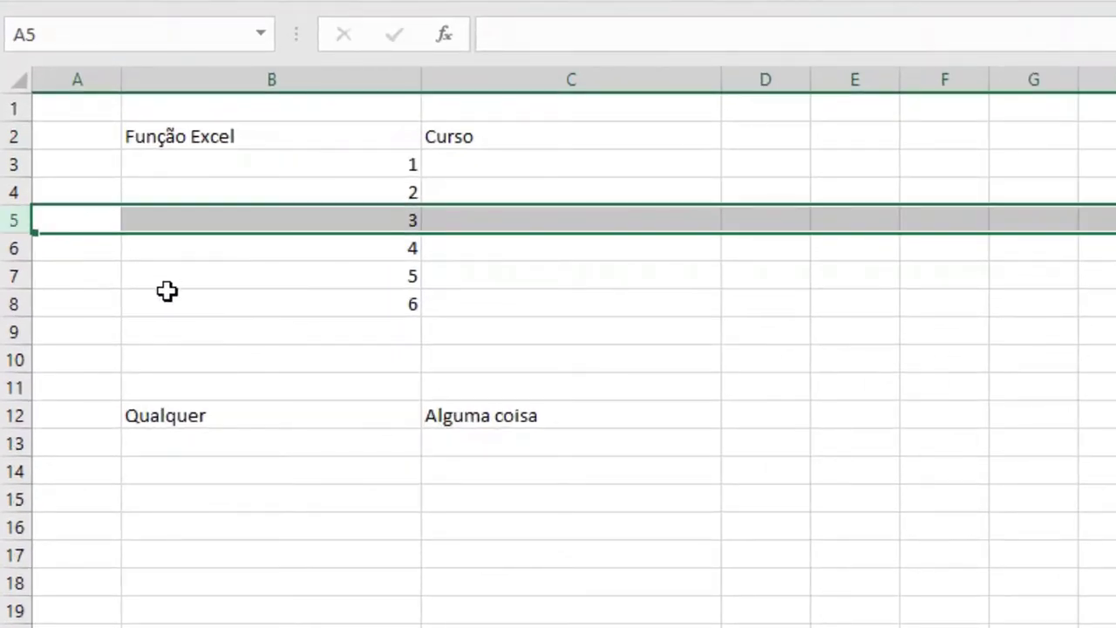
{"action": "key", "text": "ctrl+plus"}
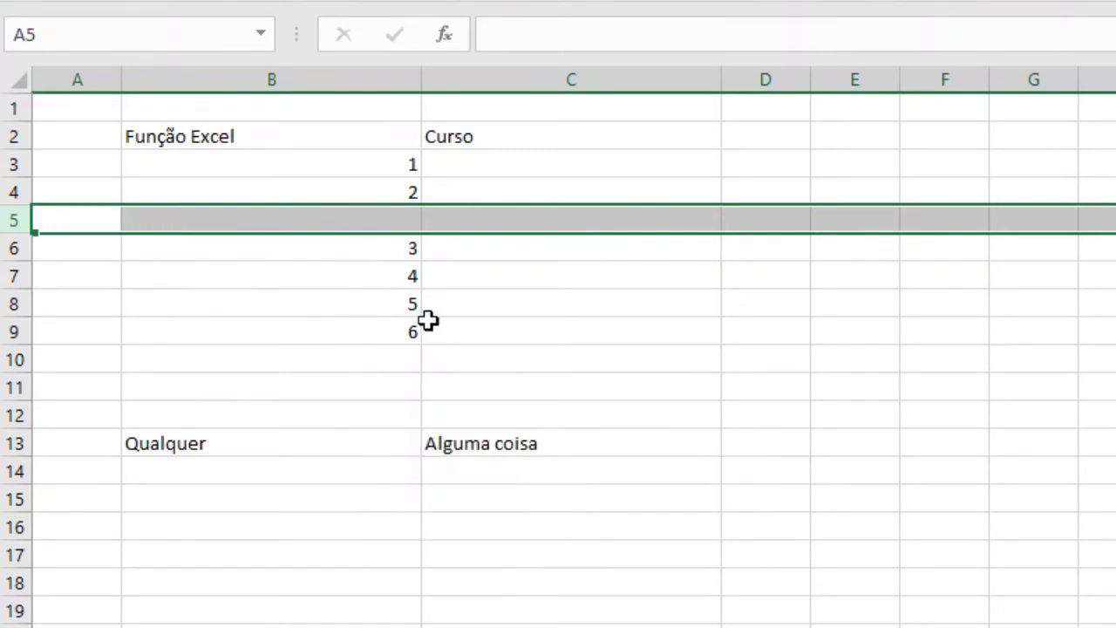
{"action": "left_click", "coordinate": [509, 75]}
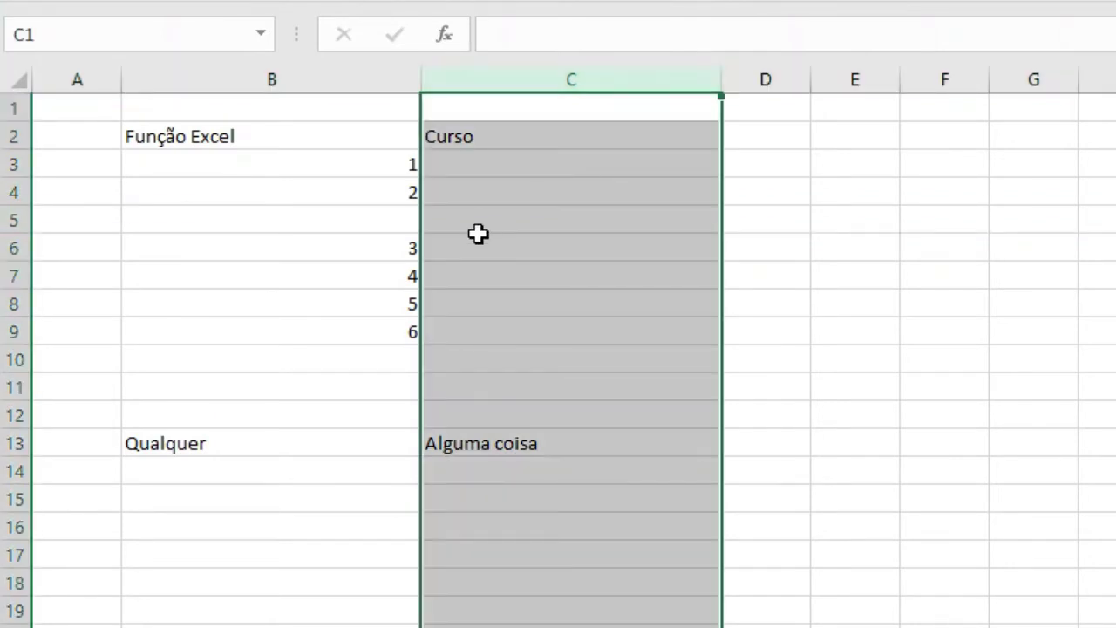
{"action": "key", "text": "ctrl+plus"}
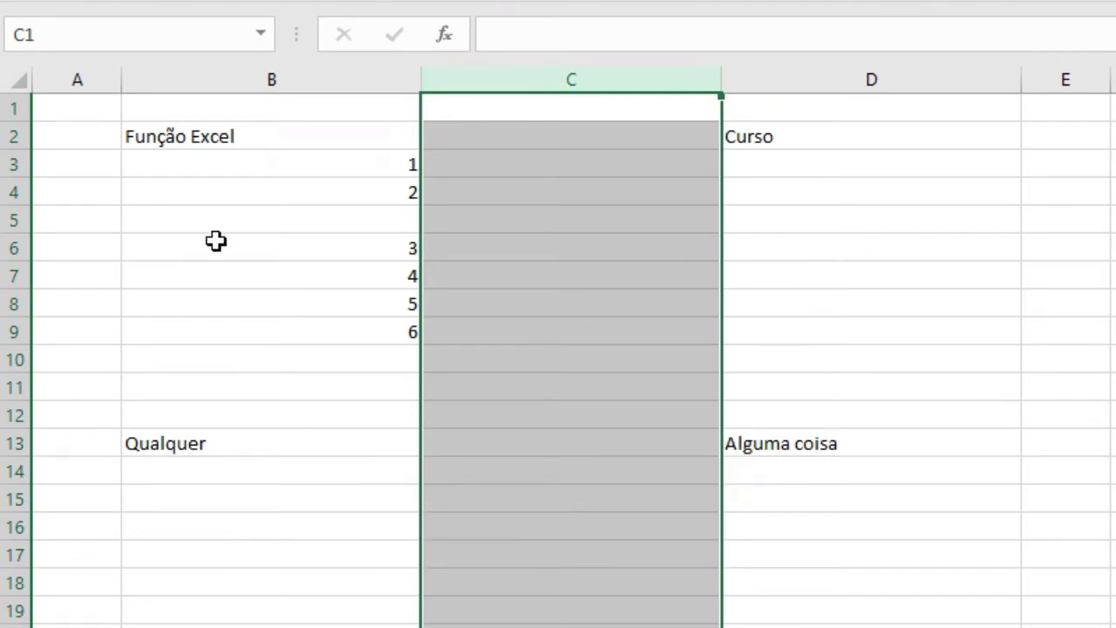
Insert three blank rows above row 6, which holds the number 3
{"action": "left_click", "coordinate": [8, 250]}
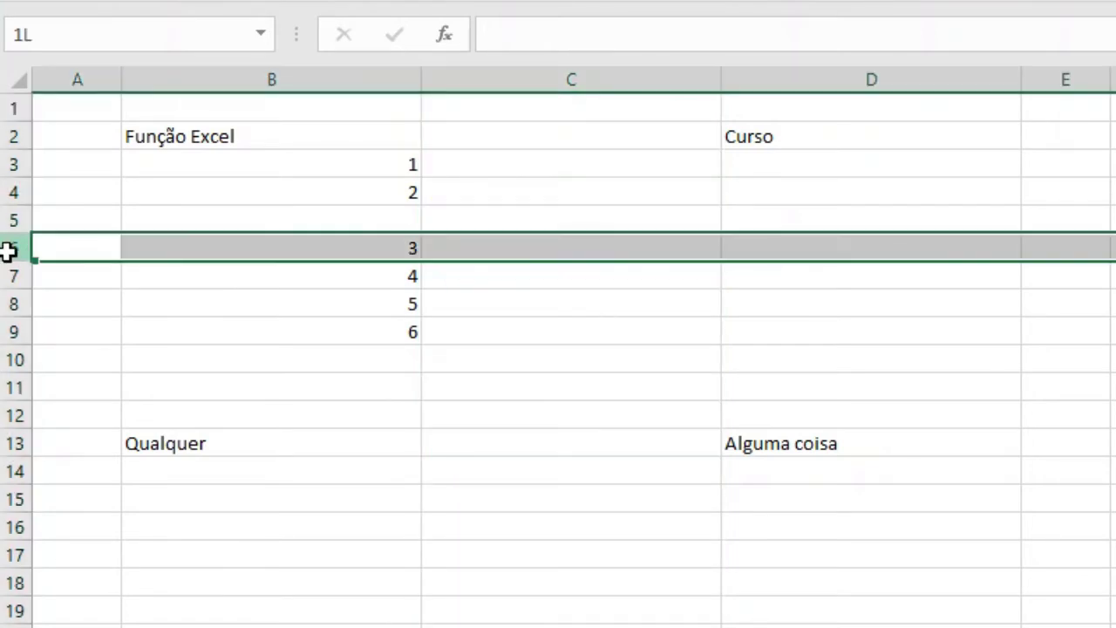
{"action": "left_click_drag", "start_coordinate": [9, 250], "coordinate": [7, 303]}
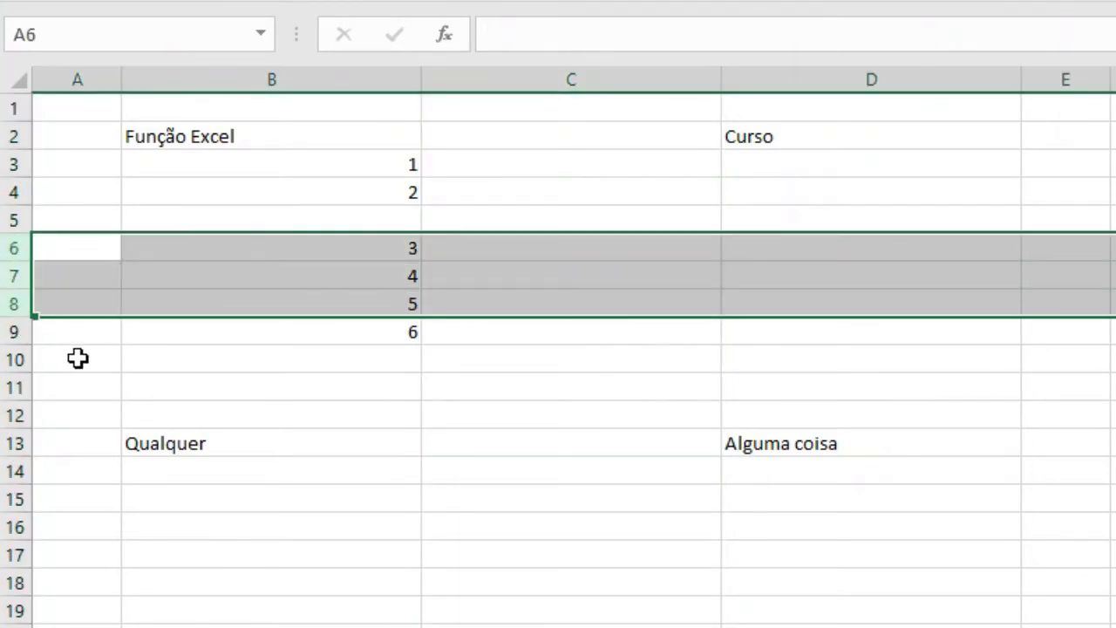
{"action": "key", "text": "ctrl+plus"}
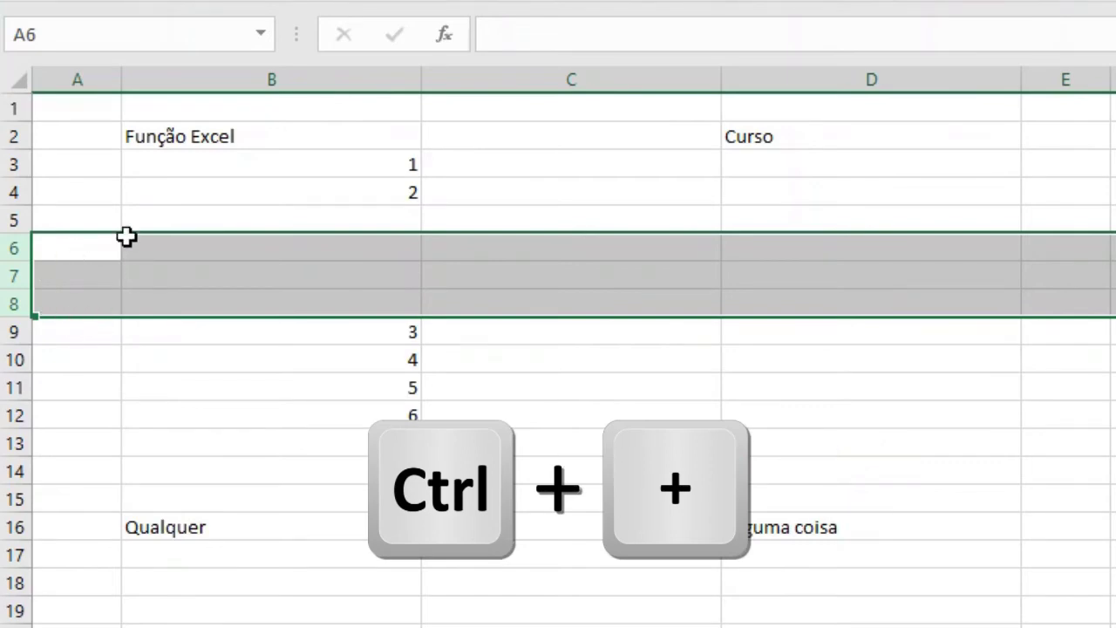
Delete the blank rows 5 to 8 from the sheet
{"action": "left_click_drag", "start_coordinate": [18, 219], "coordinate": [10, 301]}
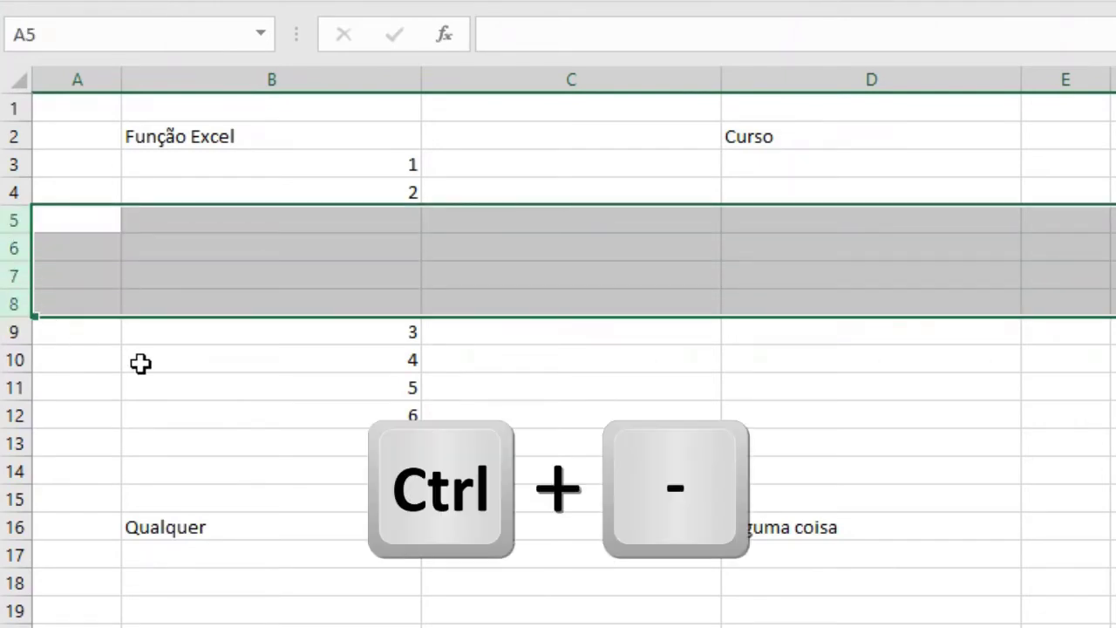
{"action": "key", "text": "ctrl+minus"}
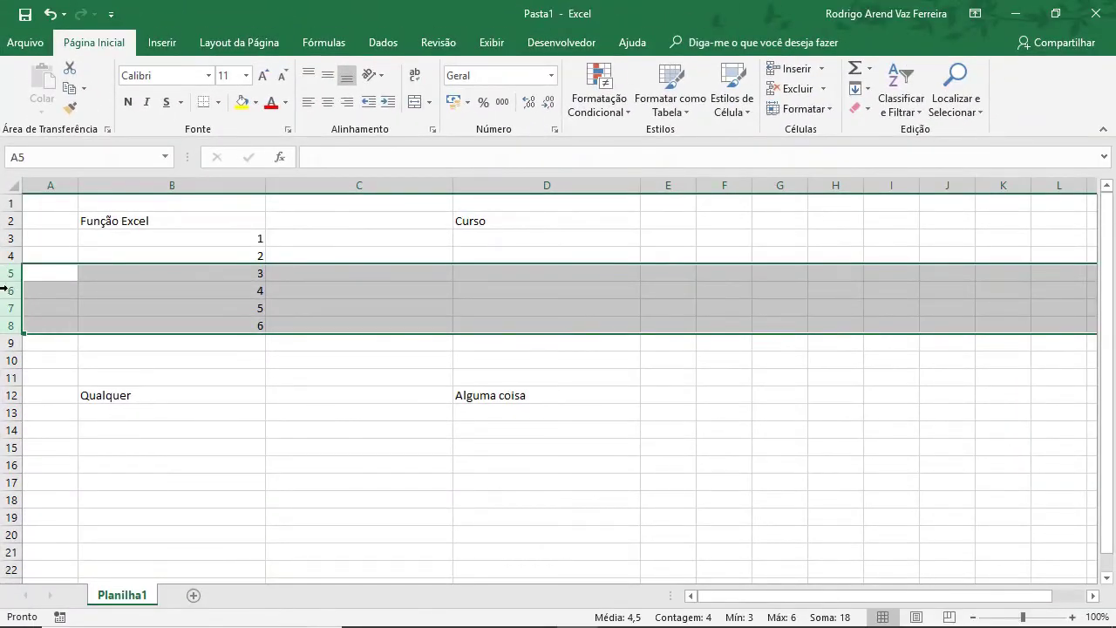
{"action": "right_click", "coordinate": [10, 295]}
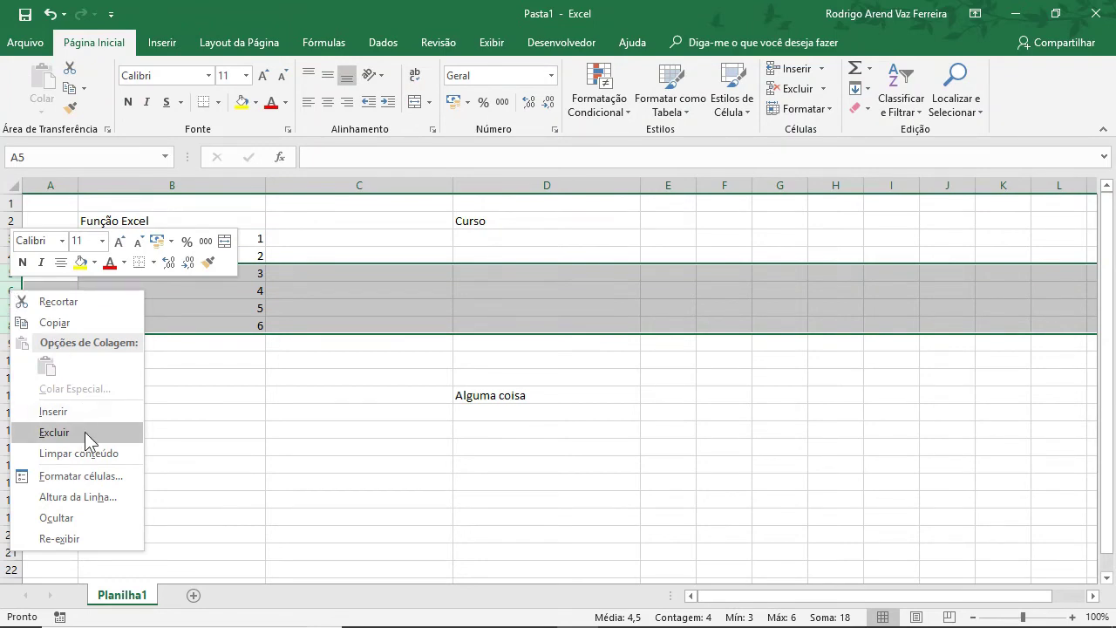
{"action": "left_click", "coordinate": [306, 346]}
{"action": "left_click", "coordinate": [306, 342]}
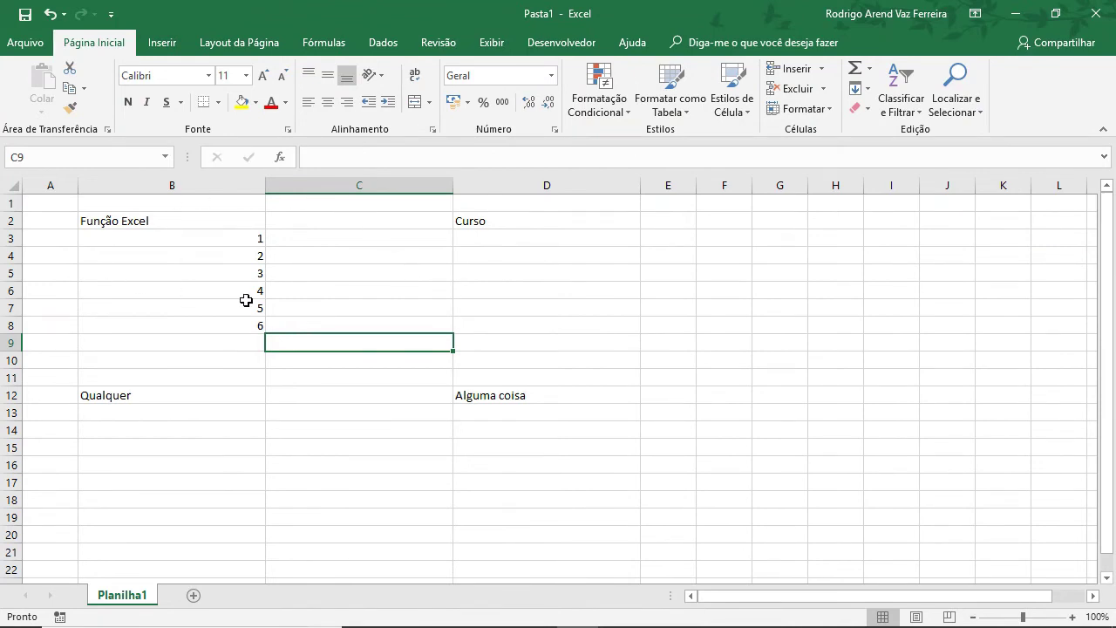
Starting from cell C5, select the whole of column C, then row 5 and extend that selection to the entire sheet
{"action": "left_click", "coordinate": [298, 273]}
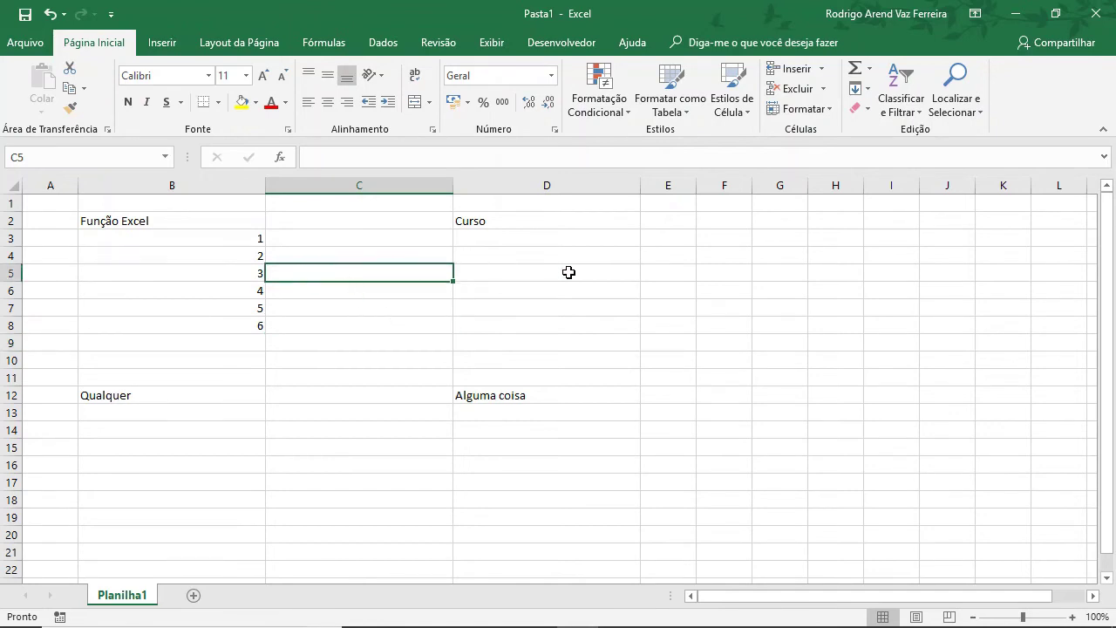
{"action": "key", "text": "ctrl+space"}
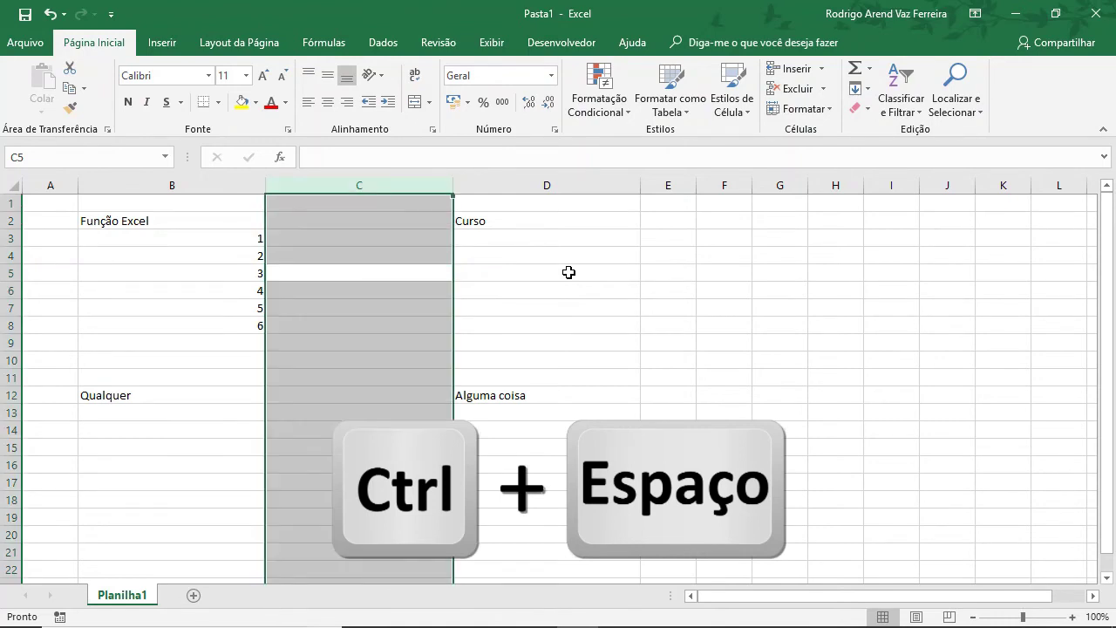
{"action": "left_click", "coordinate": [424, 274]}
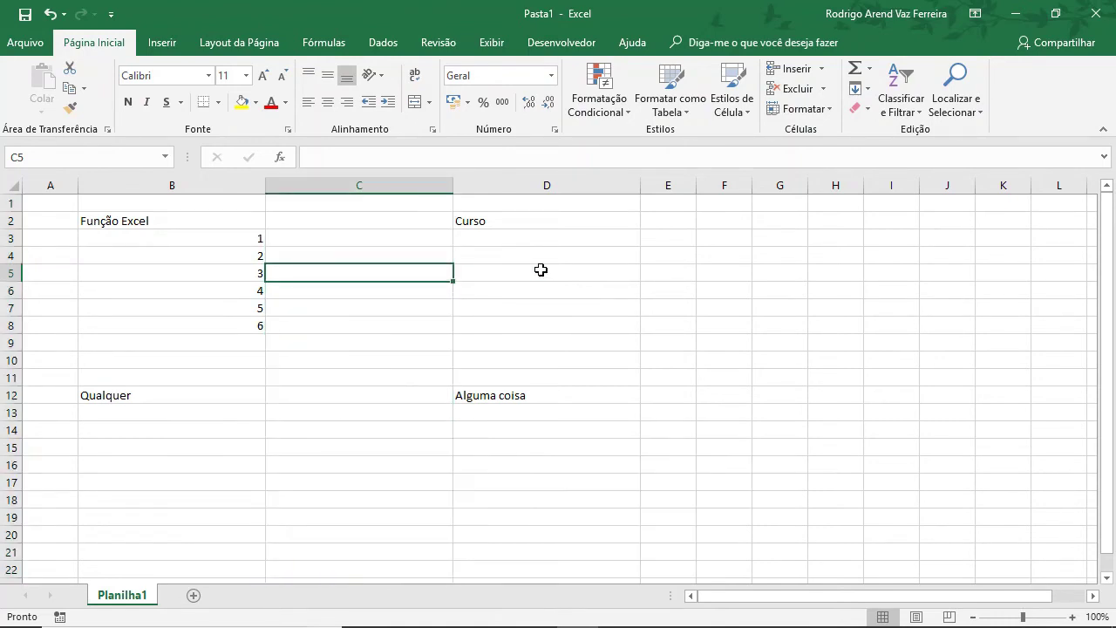
{"action": "key", "text": "shift+space"}
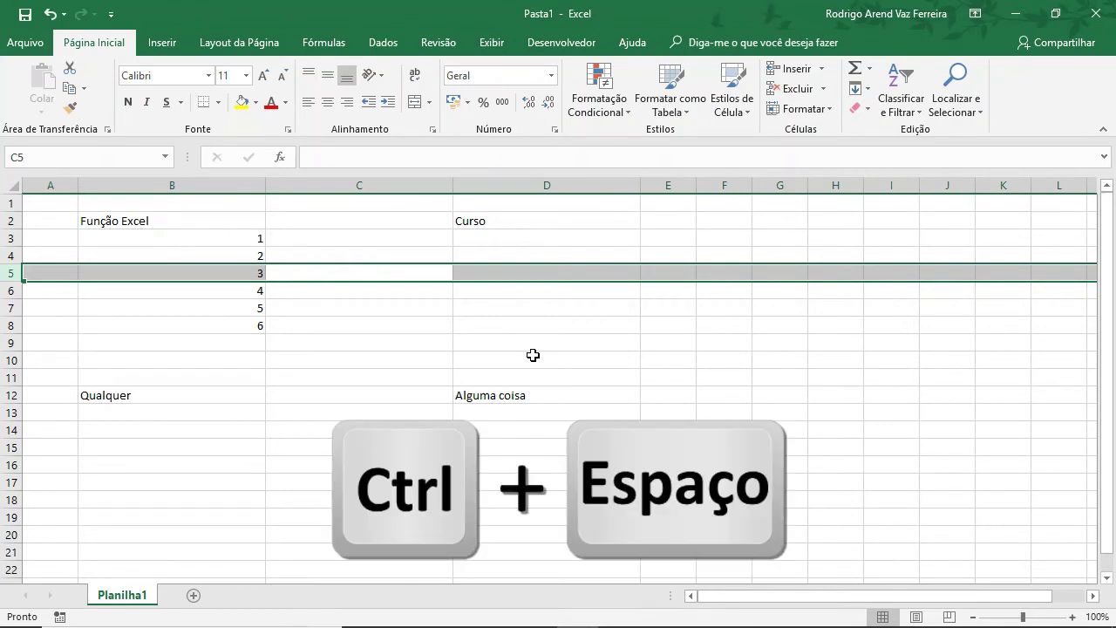
{"action": "key", "text": "ctrl+space"}
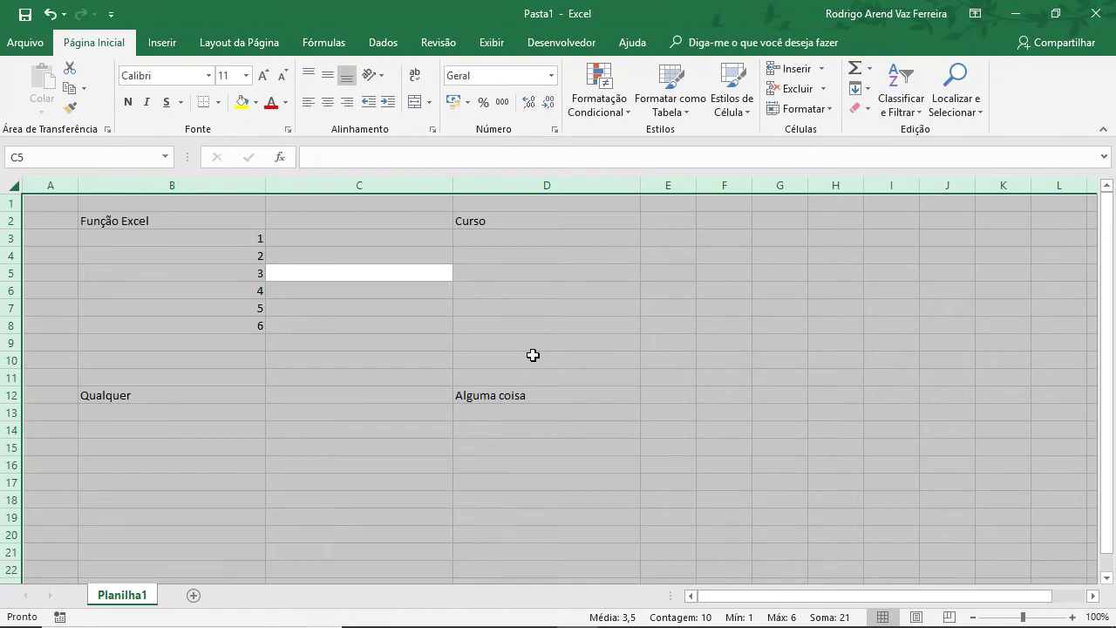
{"action": "left_click", "coordinate": [533, 355]}
Select the range C4:C9 and extend the selection to the entire rows 4 to 9
{"action": "left_click_drag", "start_coordinate": [372, 246], "coordinate": [369, 340]}
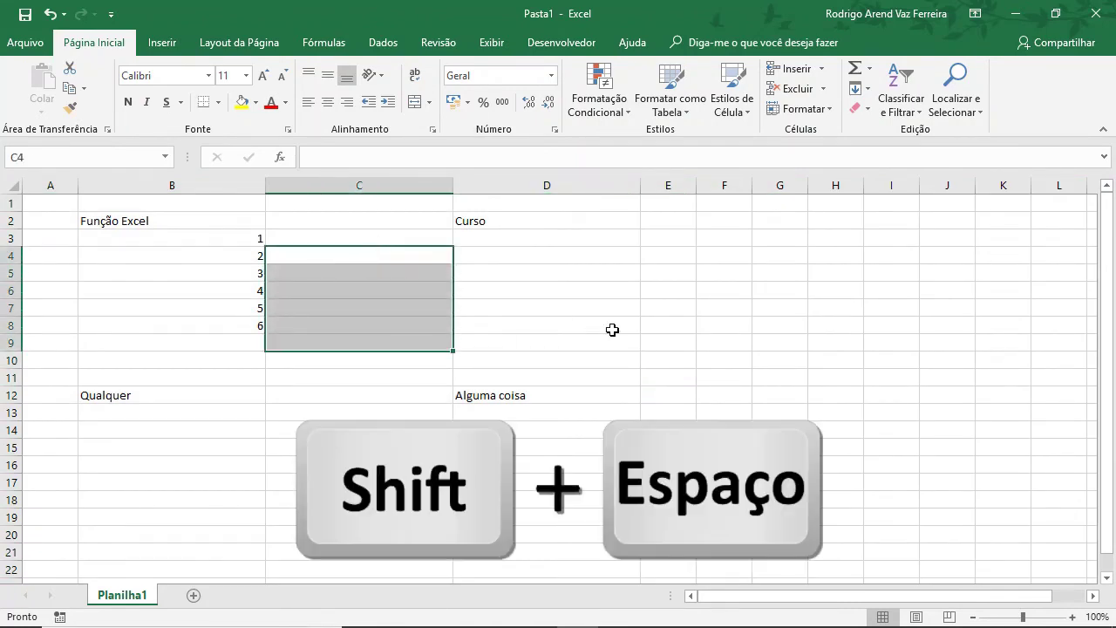
{"action": "key", "text": "shift+space"}
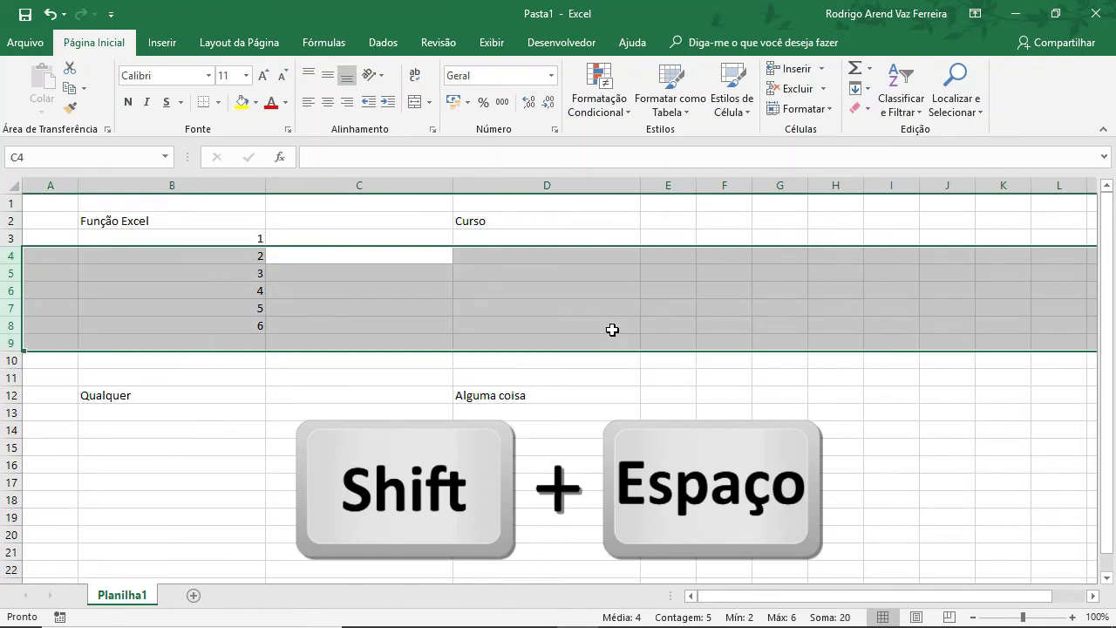
{"action": "left_click", "coordinate": [584, 309]}
Extend a selection of C7:G7 to the entire columns C to G, then select all cells of the sheet
{"action": "left_click_drag", "start_coordinate": [776, 306], "coordinate": [382, 312]}
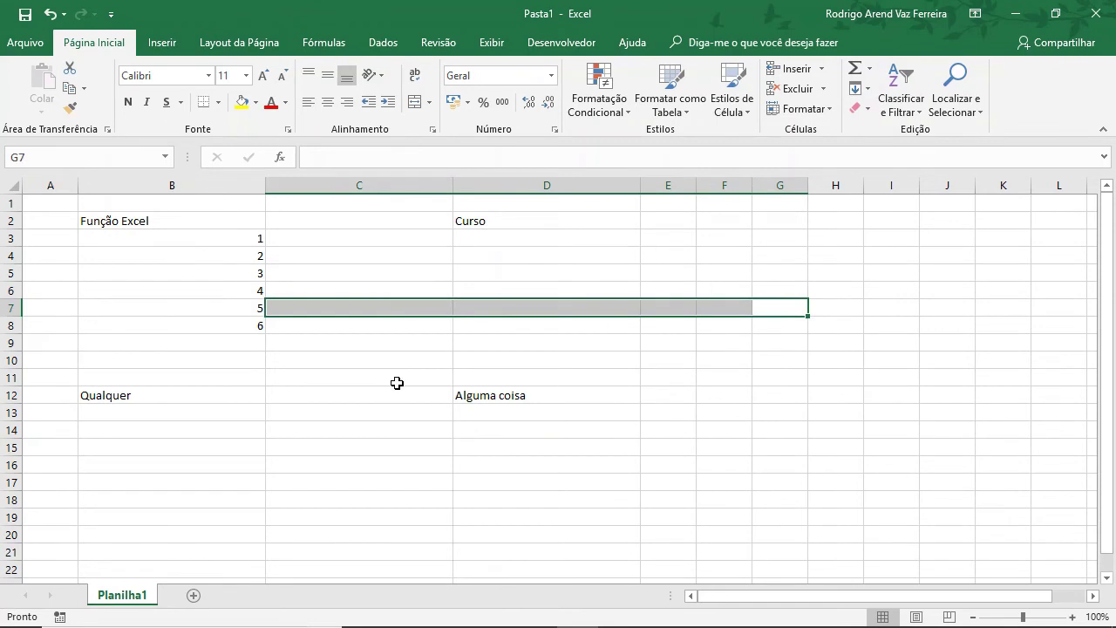
{"action": "key", "text": "ctrl+space"}
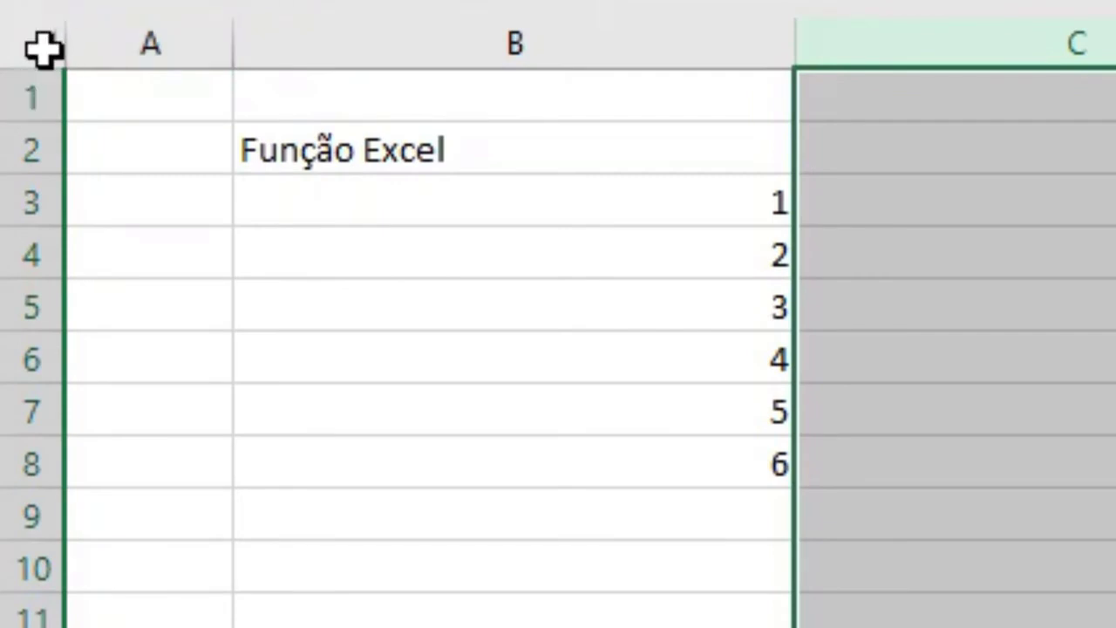
{"action": "left_click", "coordinate": [44, 44]}
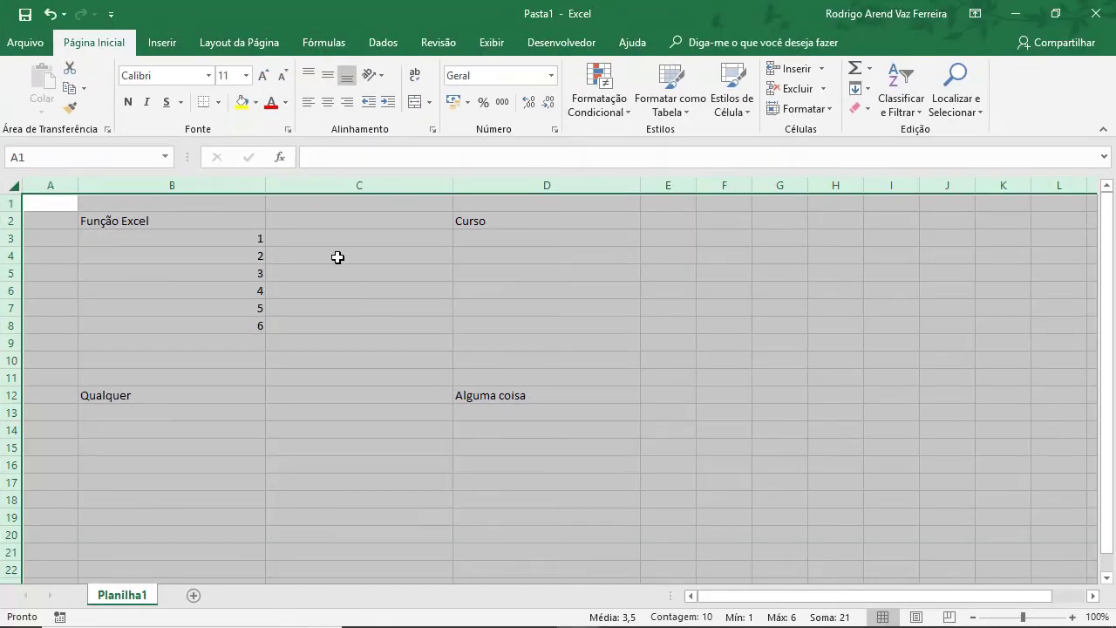
{"action": "left_click", "coordinate": [338, 257]}
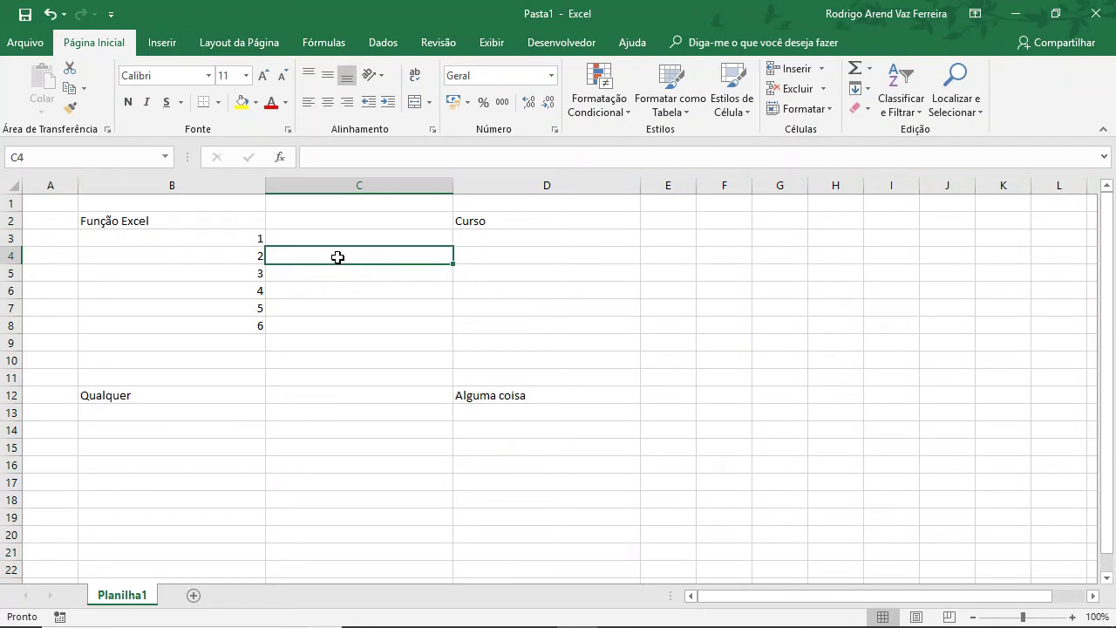
Hide the empty column C
{"action": "right_click", "coordinate": [393, 183]}
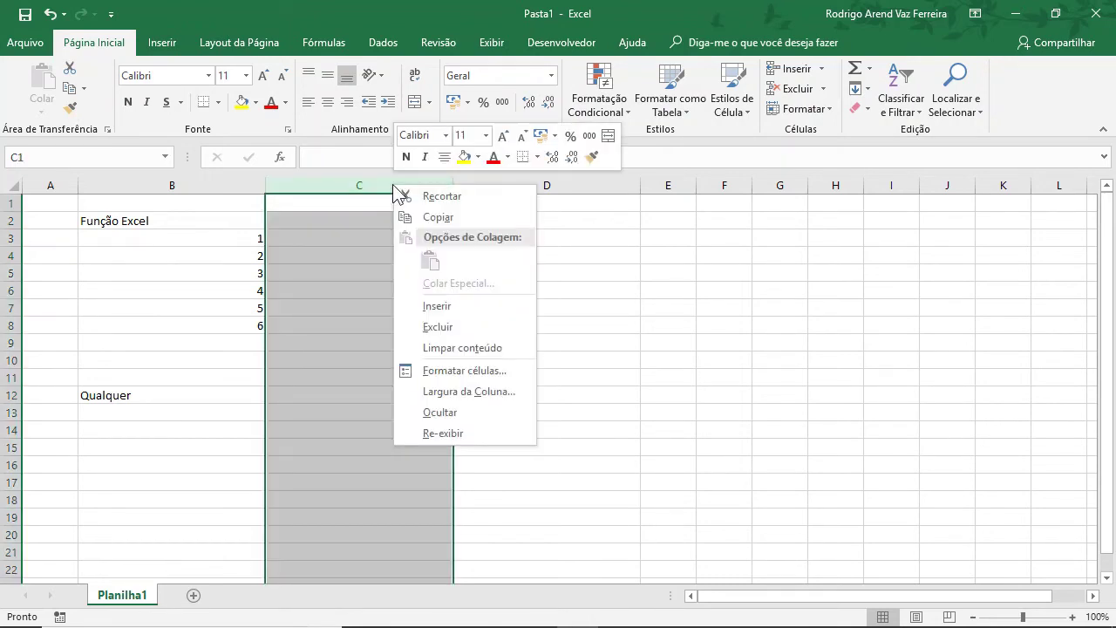
{"action": "left_click", "coordinate": [465, 409]}
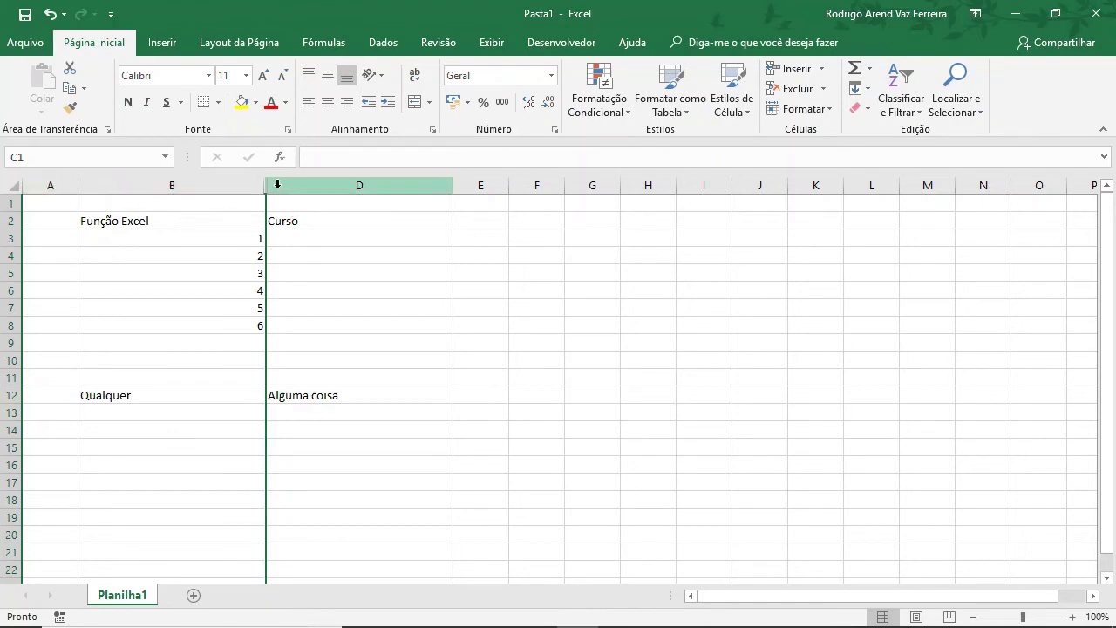
{"action": "left_click", "coordinate": [378, 284]}
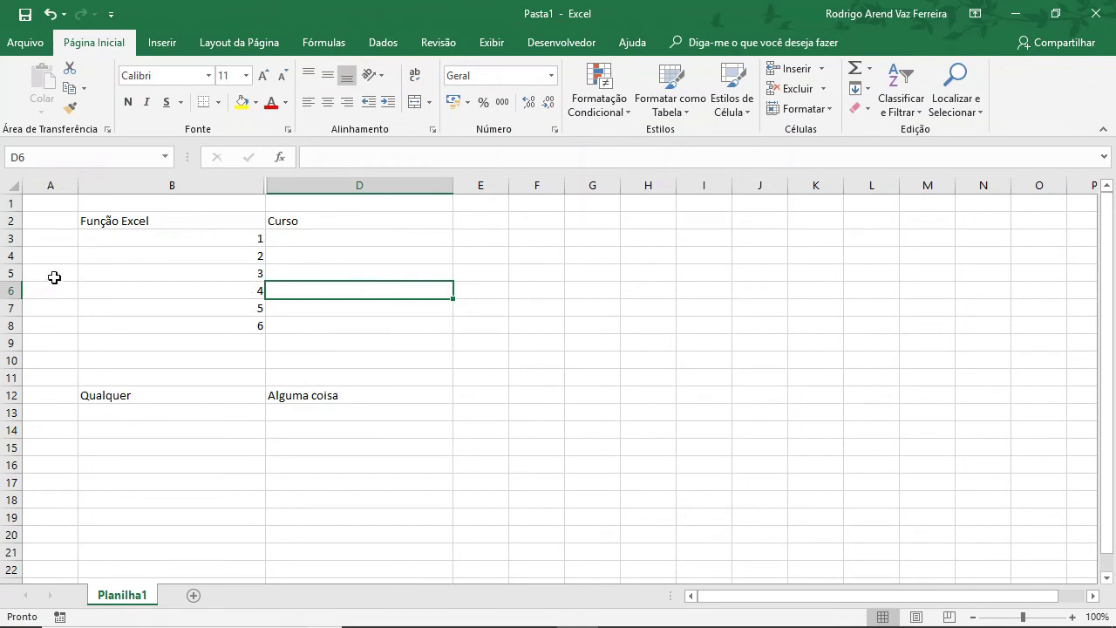
Hide the entire rows 5 to 8 of the sheet
{"action": "left_click_drag", "start_coordinate": [10, 273], "coordinate": [12, 318]}
{"action": "right_click", "coordinate": [4, 309]}
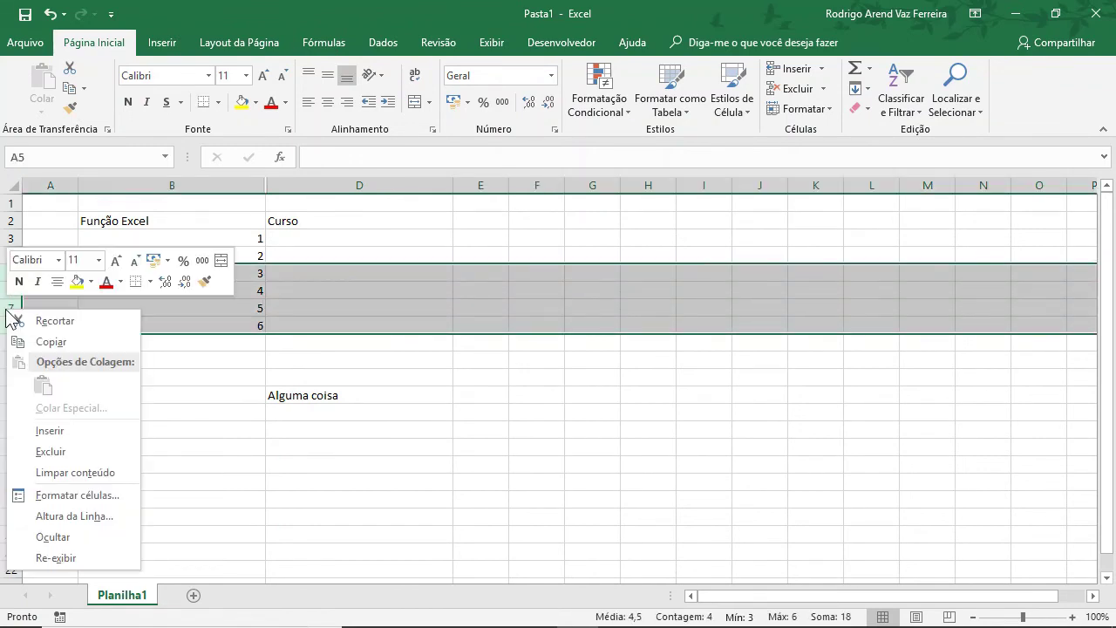
{"action": "left_click", "coordinate": [76, 540]}
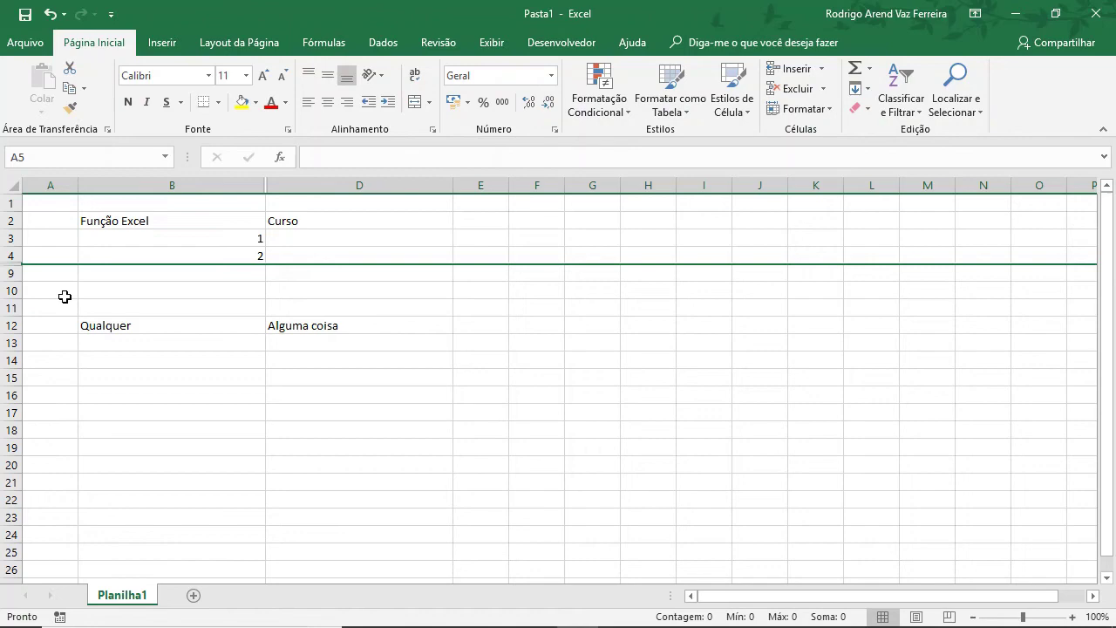
{"action": "left_click", "coordinate": [65, 296]}
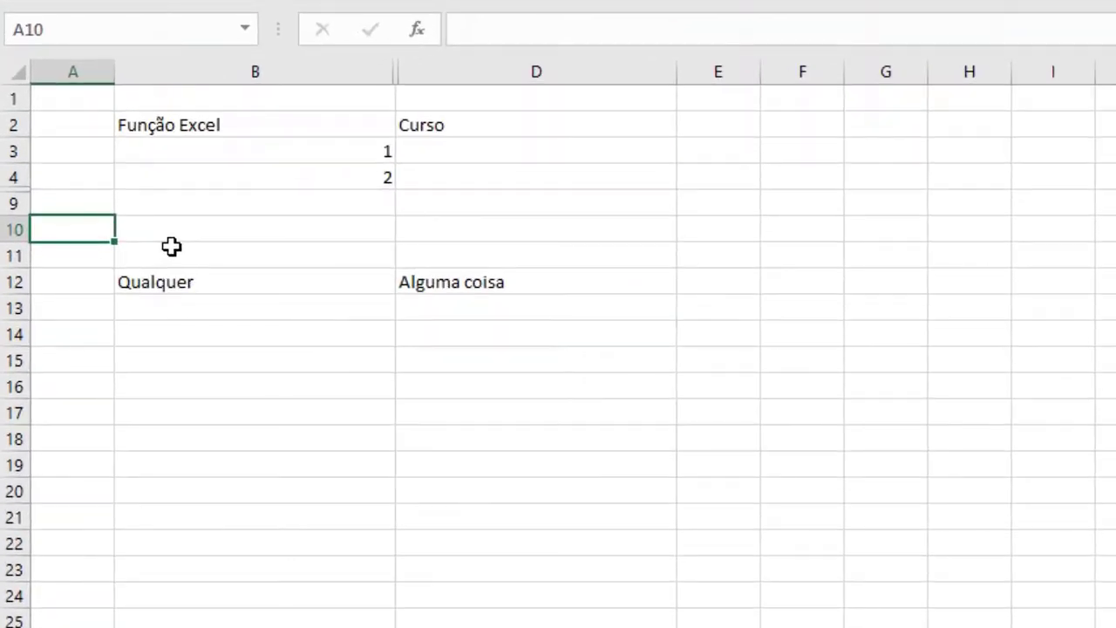
Unhide the hidden rows between rows 4 and 9
{"action": "left_click_drag", "start_coordinate": [12, 175], "coordinate": [14, 204]}
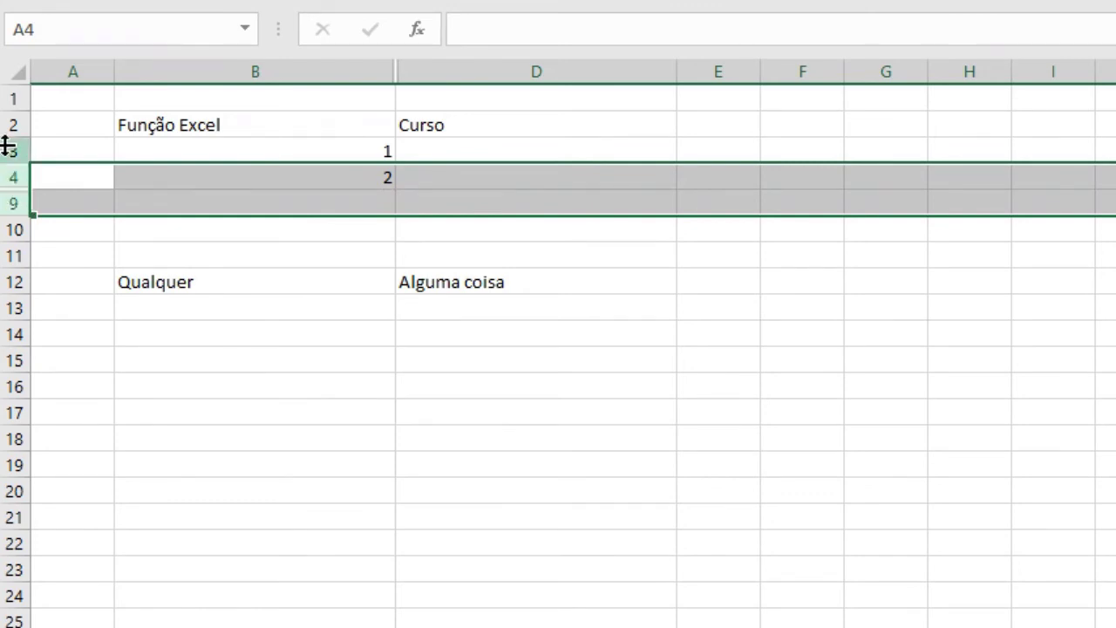
{"action": "right_click", "coordinate": [11, 206]}
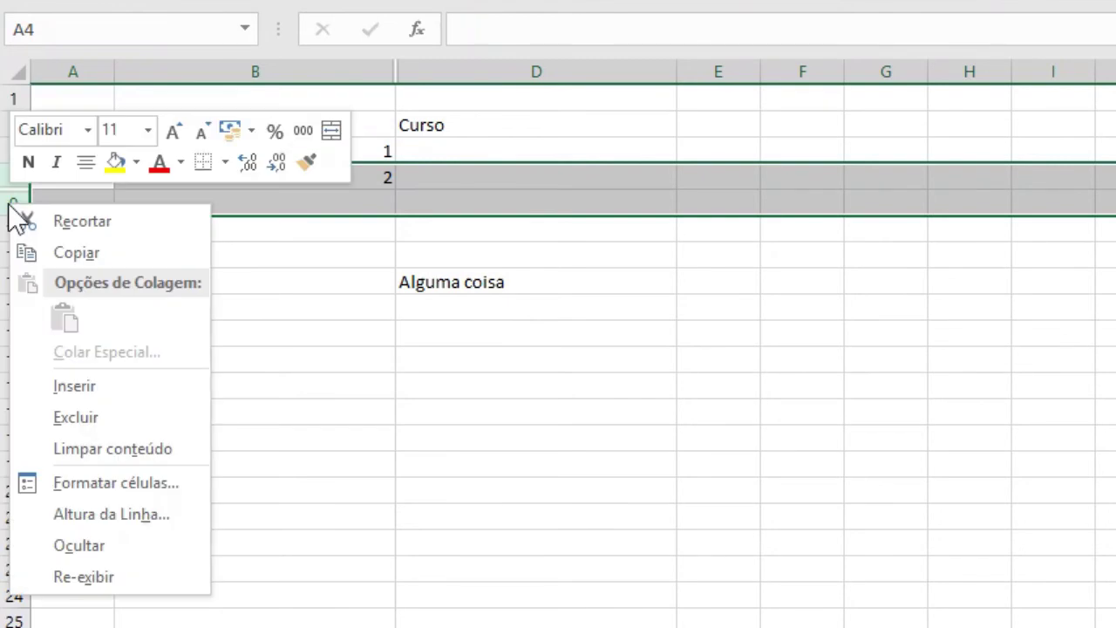
{"action": "left_click", "coordinate": [113, 578]}
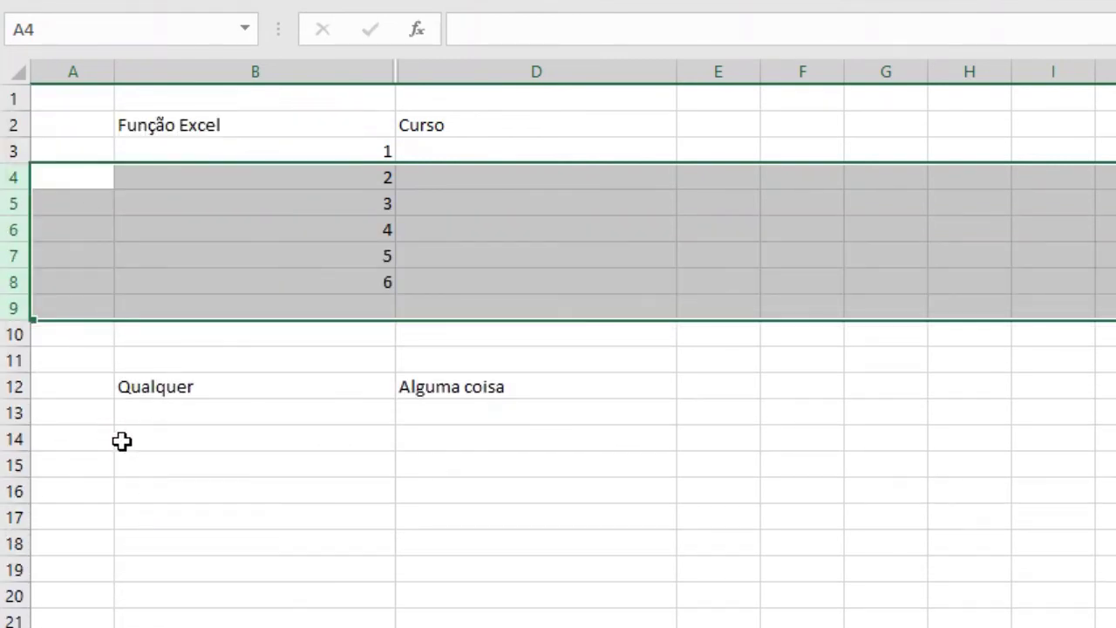
{"action": "left_click", "coordinate": [341, 394]}
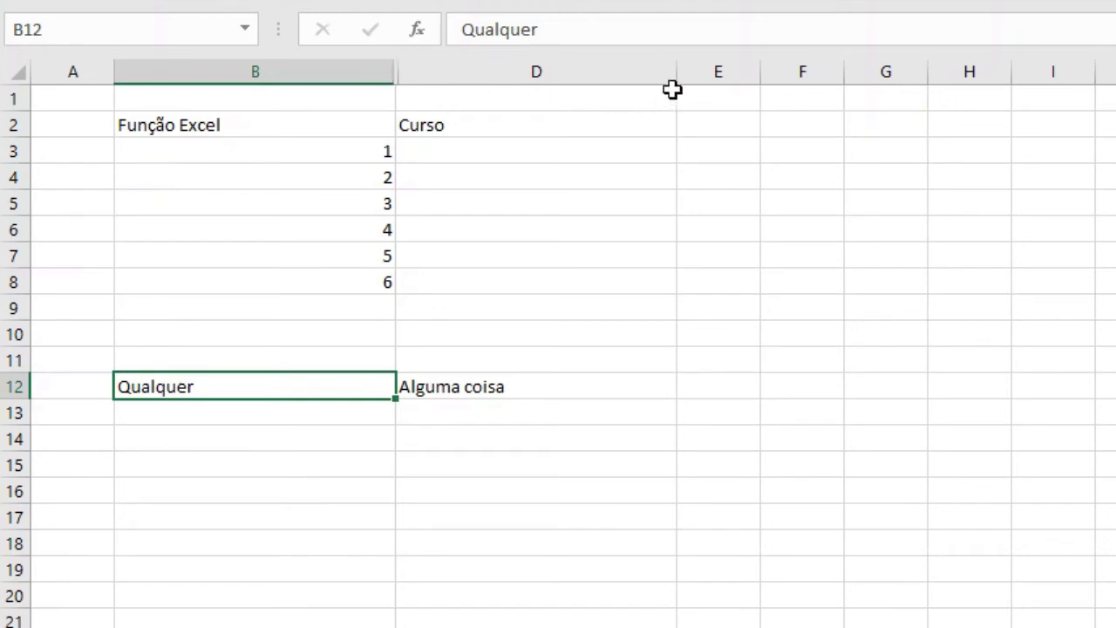
Reveal the hidden column C by widening it, and narrow column D to roughly the width of its text
{"action": "left_click_drag", "start_coordinate": [677, 72], "coordinate": [594, 74]}
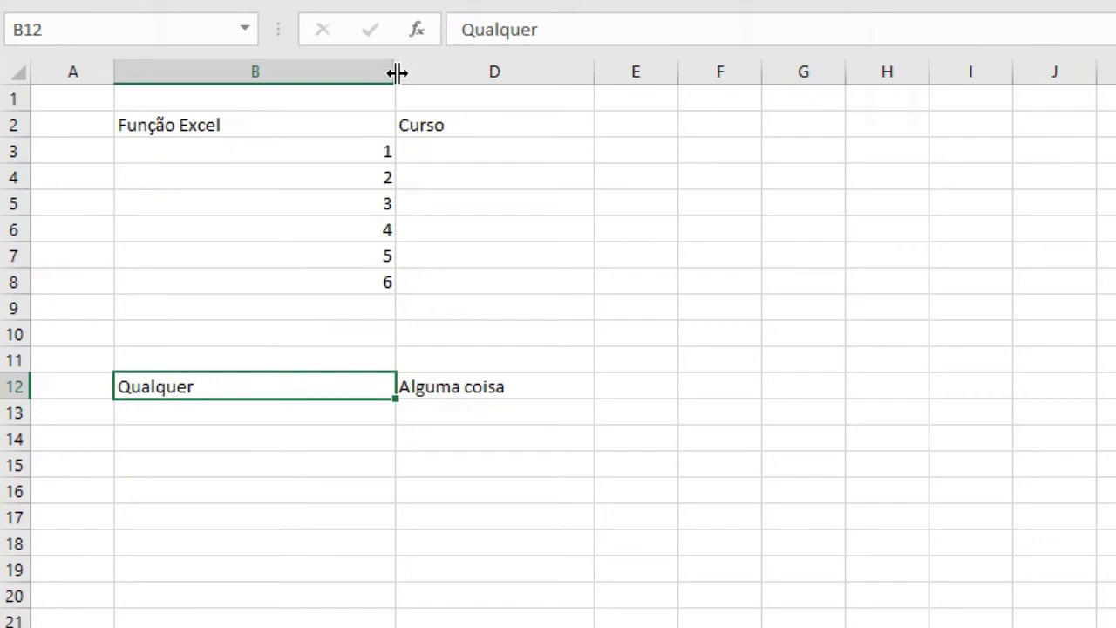
{"action": "left_click_drag", "start_coordinate": [396, 73], "coordinate": [555, 74]}
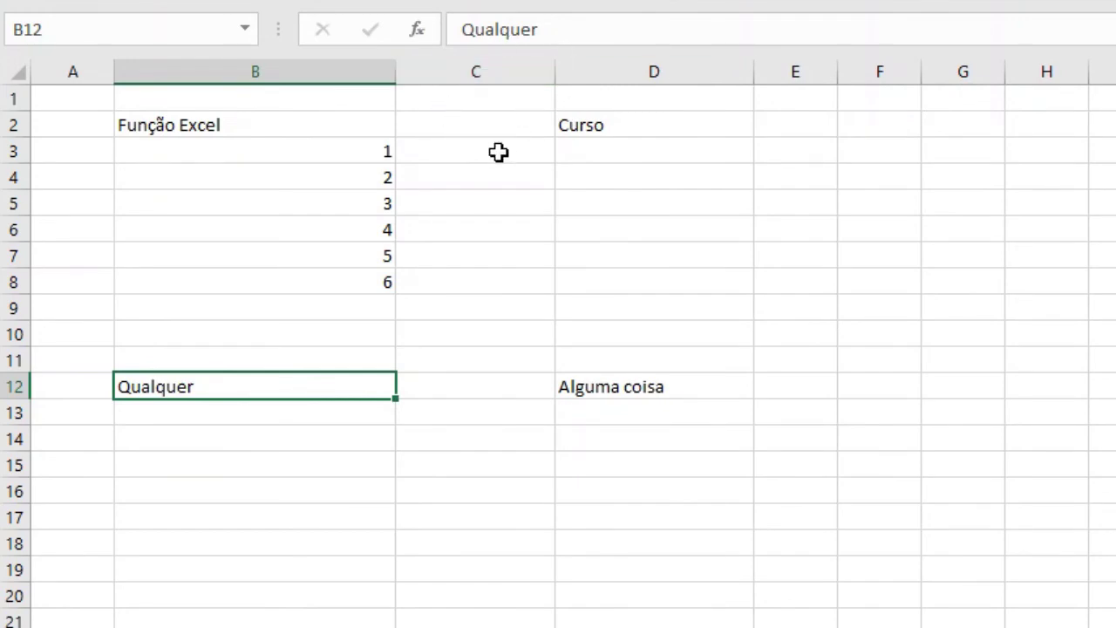
{"action": "left_click", "coordinate": [498, 152]}
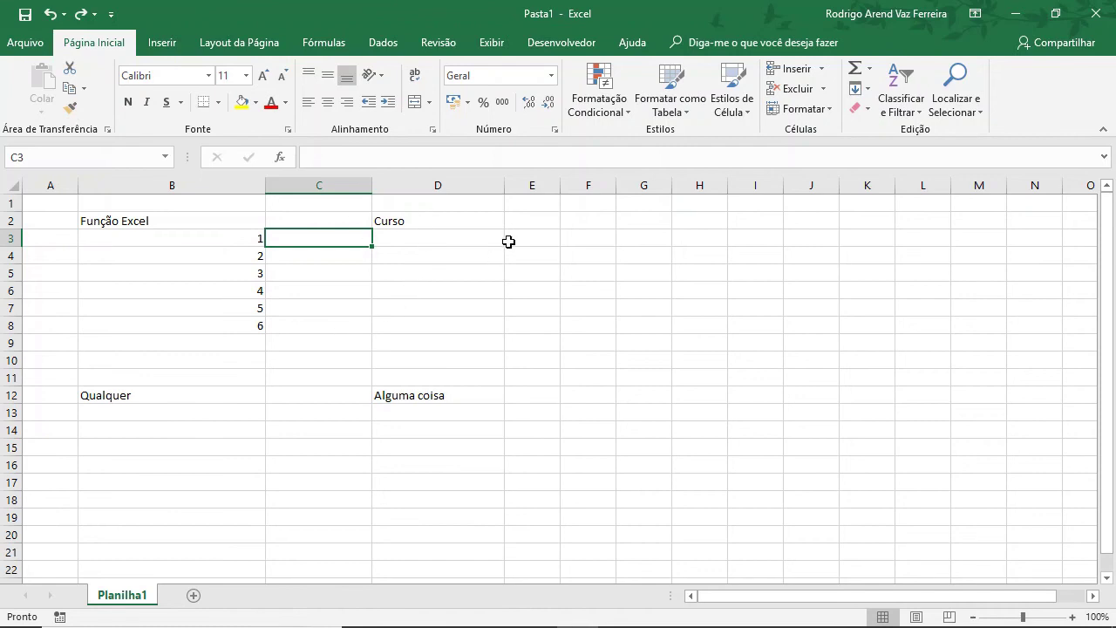
{"action": "left_click", "coordinate": [448, 227]}
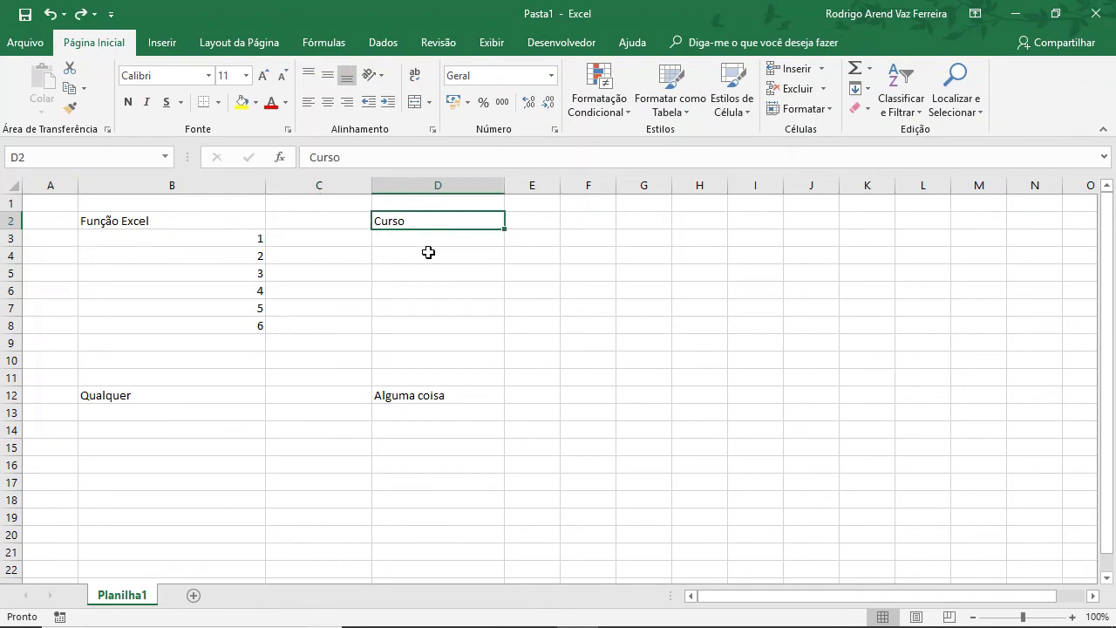
{"action": "left_click_drag", "start_coordinate": [504, 186], "coordinate": [451, 187]}
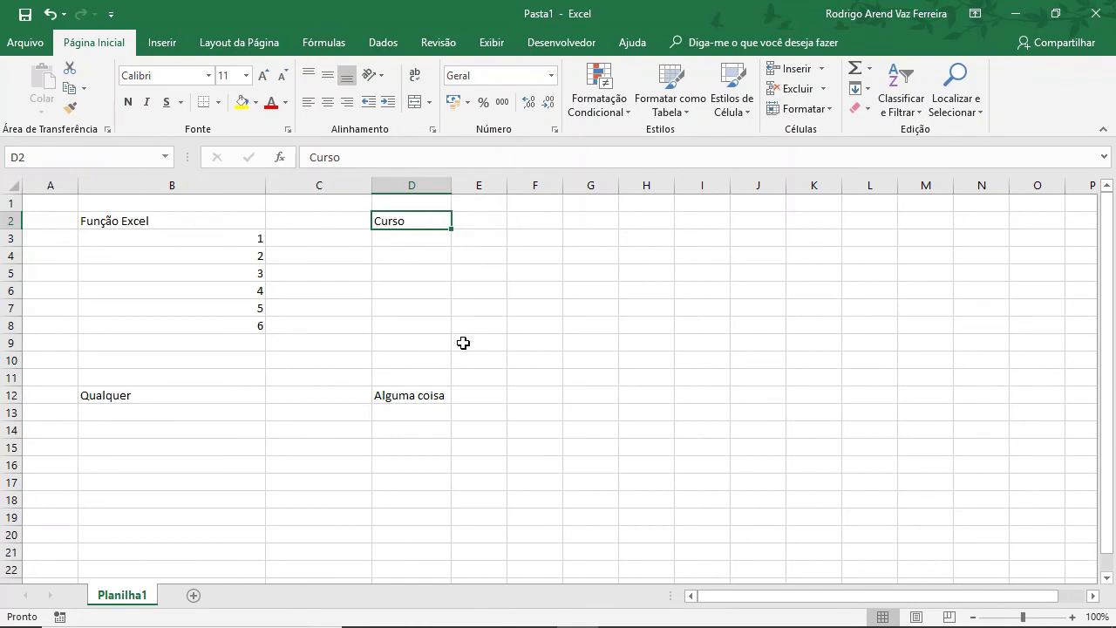
Copy the text "Curso" from cell D2 and paste it into E4:E7 and G4 at once
{"action": "key", "text": "ctrl+c"}
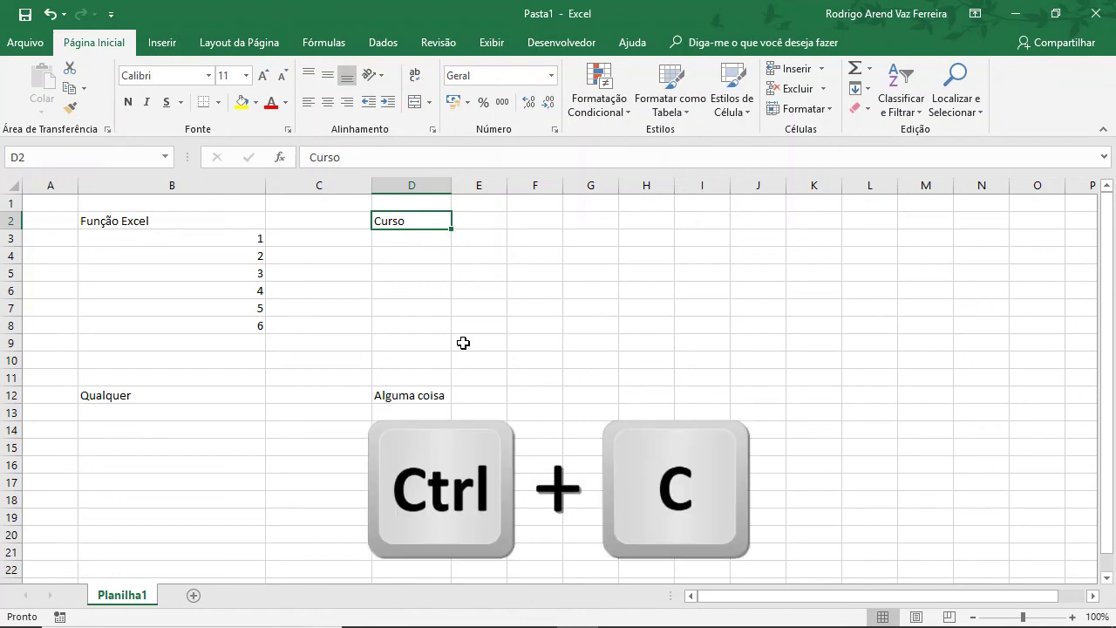
{"action": "left_click", "coordinate": [70, 96]}
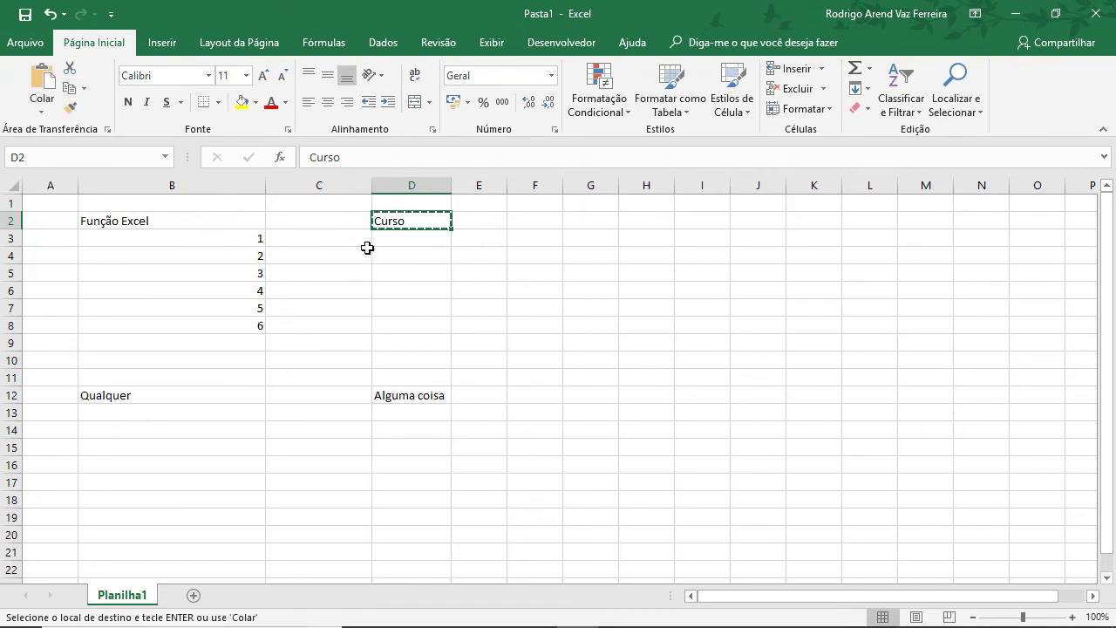
{"action": "left_click", "coordinate": [535, 294]}
{"action": "left_click", "coordinate": [516, 361]}
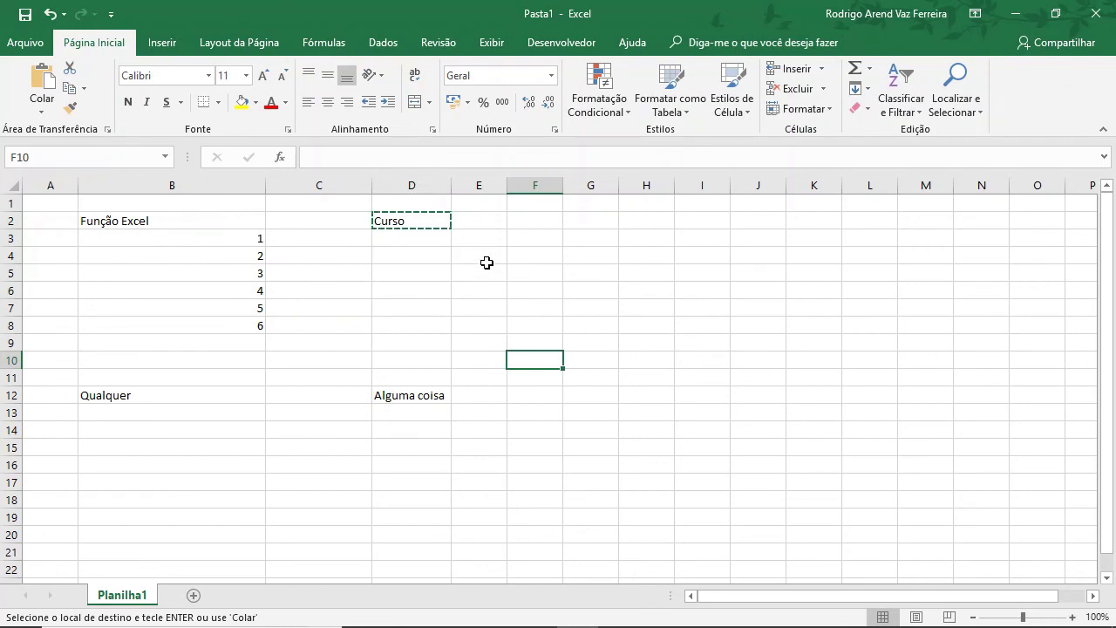
{"action": "left_click_drag", "start_coordinate": [488, 258], "coordinate": [484, 310]}
{"action": "left_click", "coordinate": [591, 253], "text": "ctrl"}
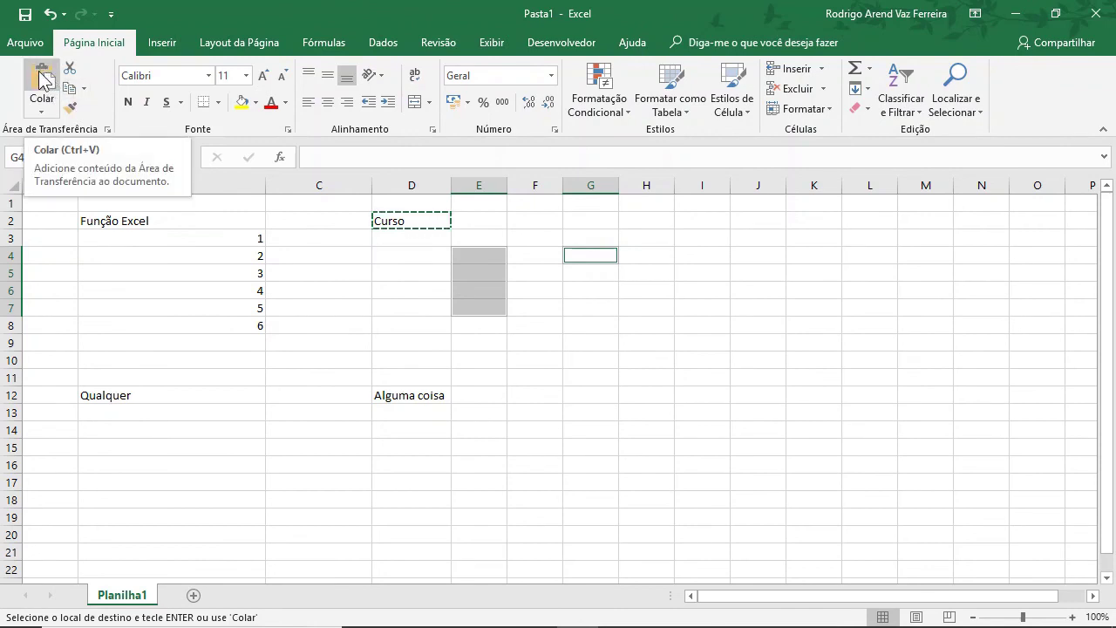
{"action": "key", "text": "ctrl+v"}
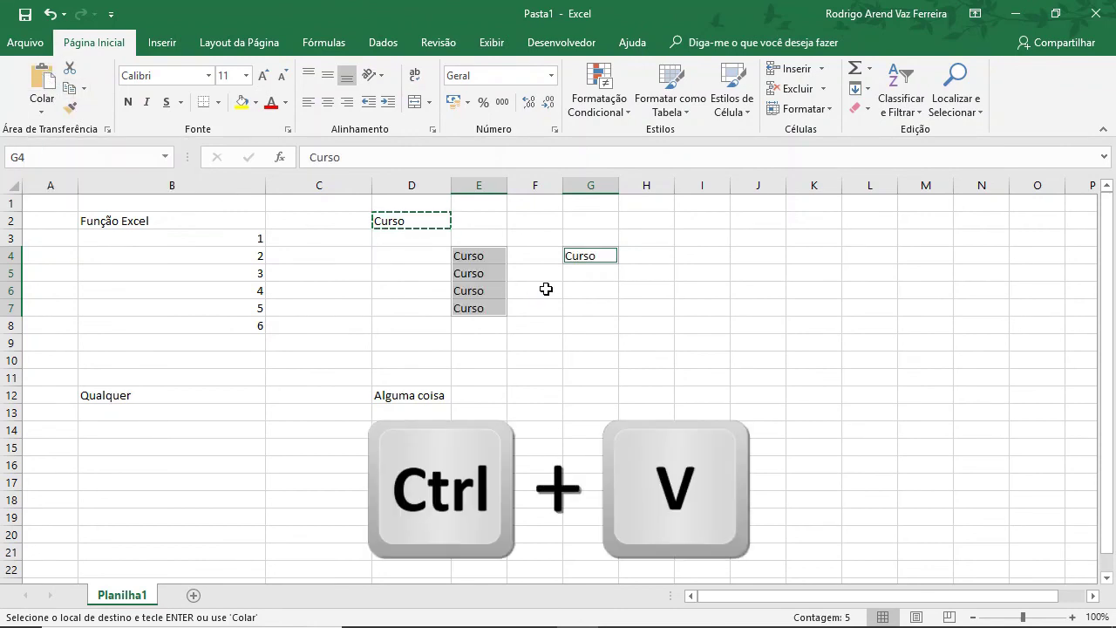
Paste the copied "Curso" into cells D4, G2, D7 and D5, and end copy mode
{"action": "left_click", "coordinate": [545, 289]}
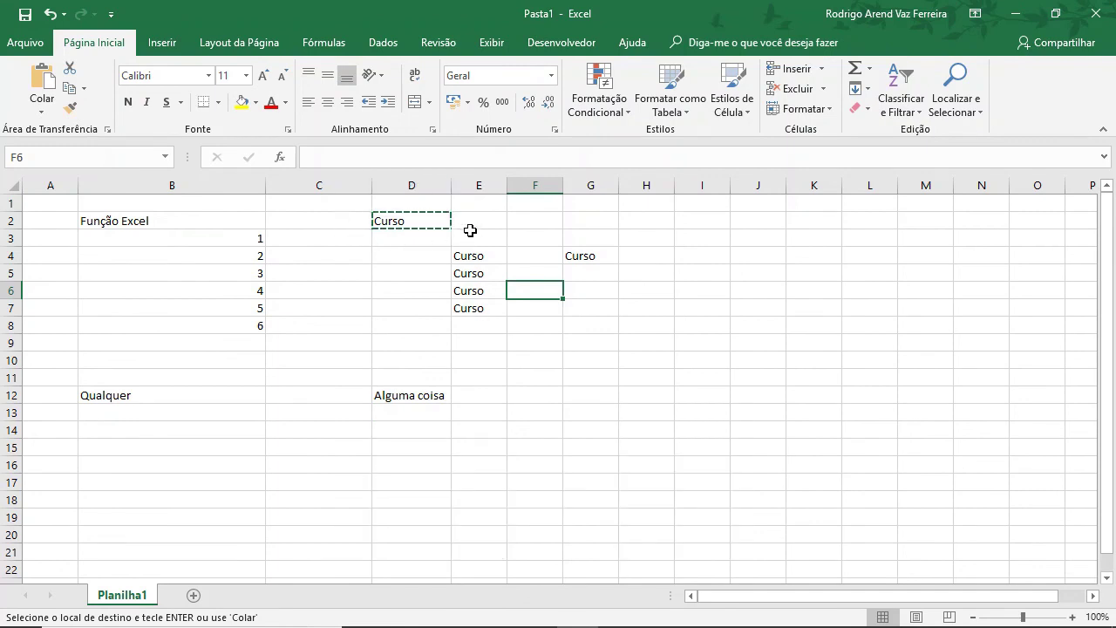
{"action": "left_click", "coordinate": [406, 256]}
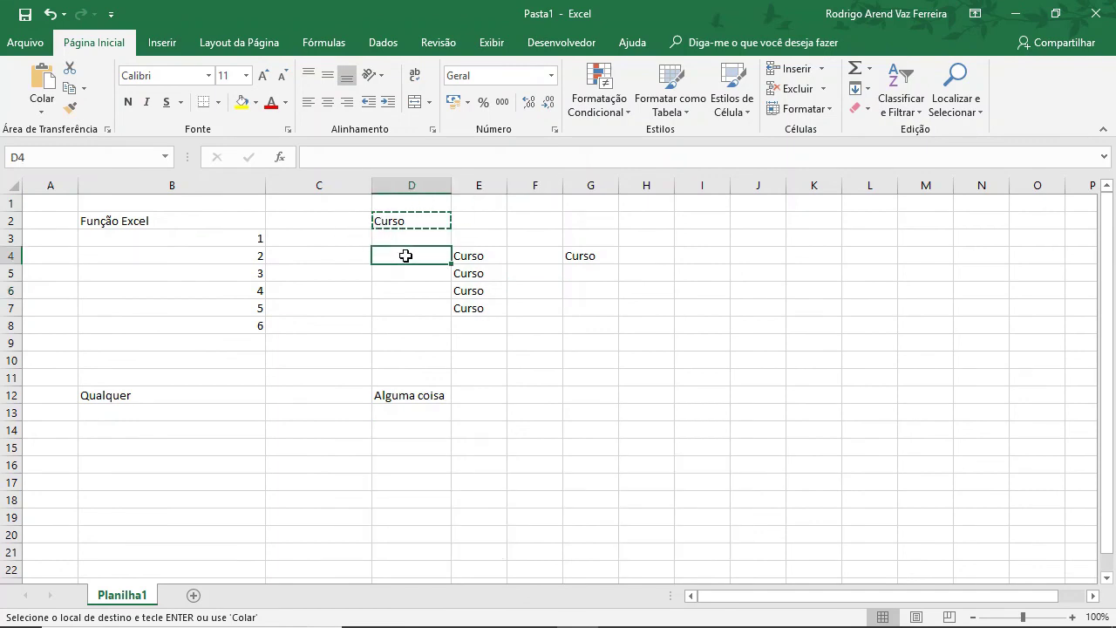
{"action": "key", "text": "ctrl+v"}
{"action": "left_click", "coordinate": [589, 221]}
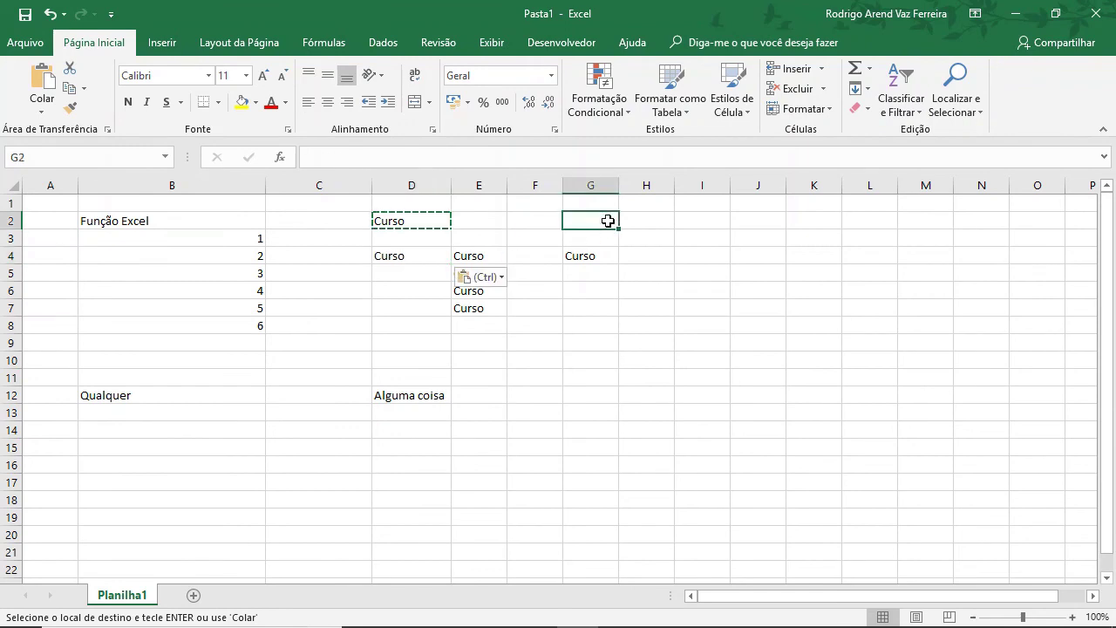
{"action": "key", "text": "ctrl+v"}
{"action": "left_click", "coordinate": [416, 306]}
{"action": "key", "text": "ctrl+v"}
{"action": "left_click", "coordinate": [416, 276]}
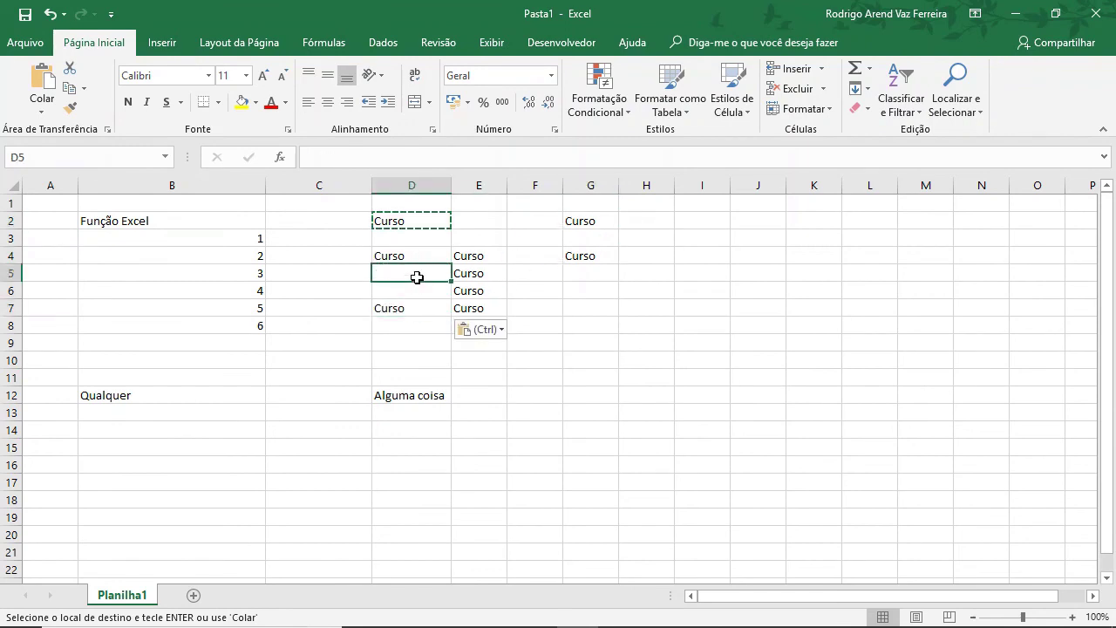
{"action": "key", "text": "ctrl+v"}
{"action": "key", "text": "Escape"}
{"action": "key", "text": "Escape"}
Copy cell D2 once more and cancel the copy selection without pasting
{"action": "left_click", "coordinate": [429, 221]}
{"action": "key", "text": "ctrl+c"}
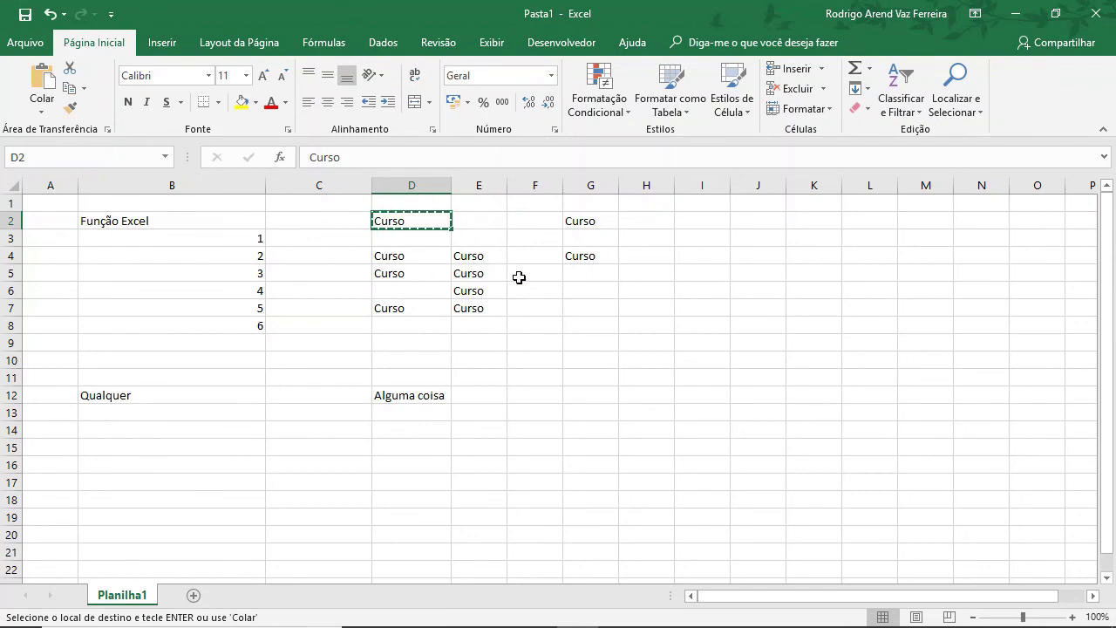
{"action": "key", "text": "Escape"}
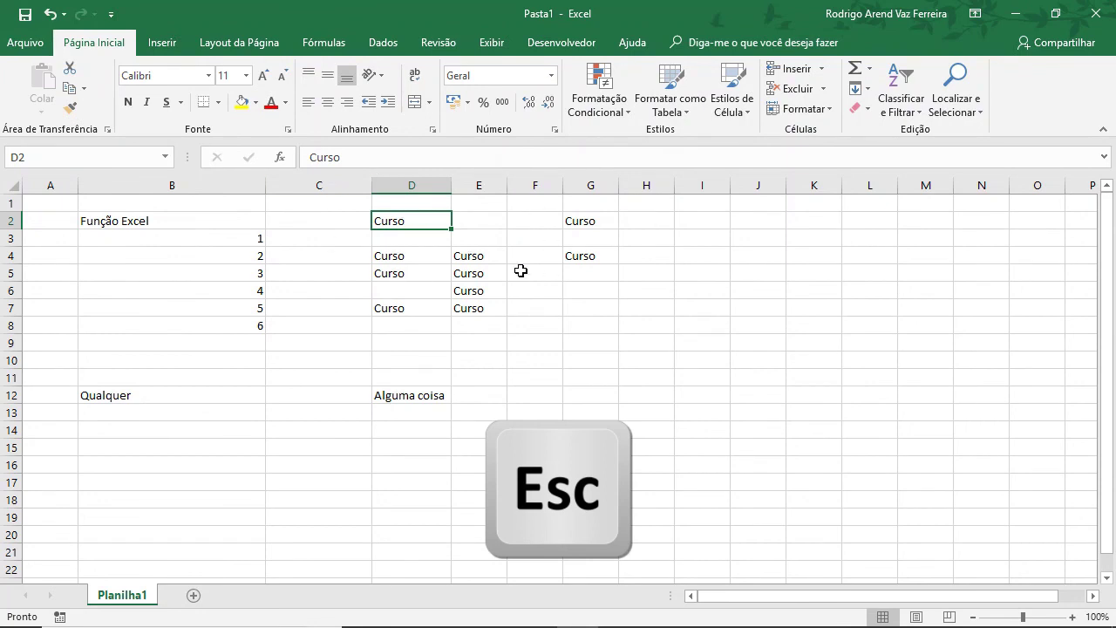
Clear the contents of the entire columns C to H
{"action": "left_click_drag", "start_coordinate": [319, 185], "coordinate": [675, 223]}
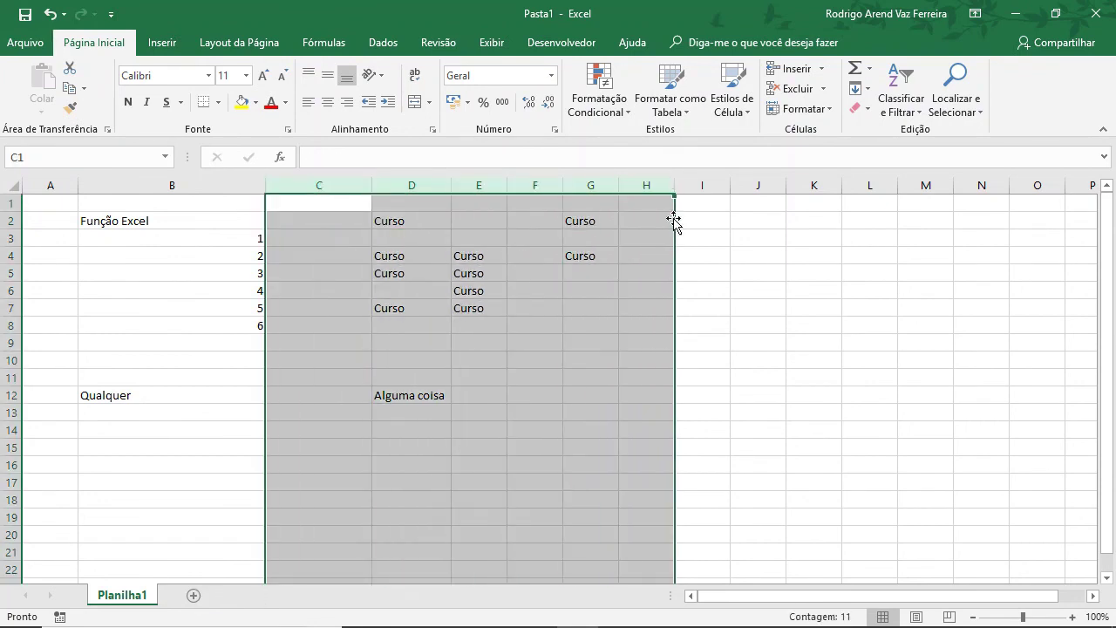
{"action": "key", "text": "Delete"}
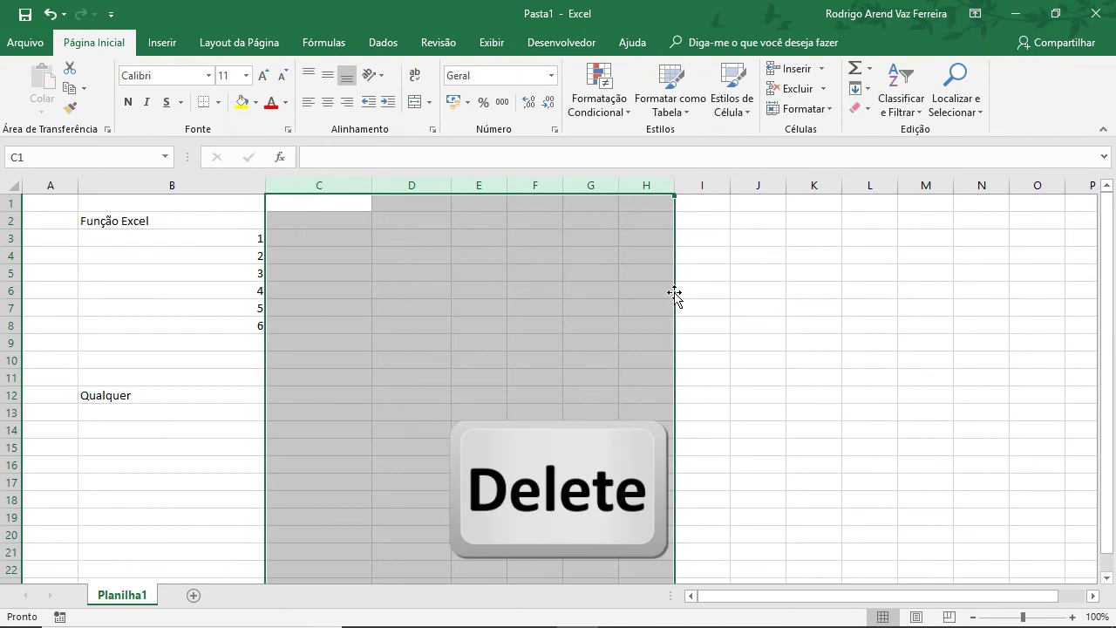
Cut "Função Excel" from cell B2, paste it into C5, and select the emptied cell B2
{"action": "left_click", "coordinate": [174, 220]}
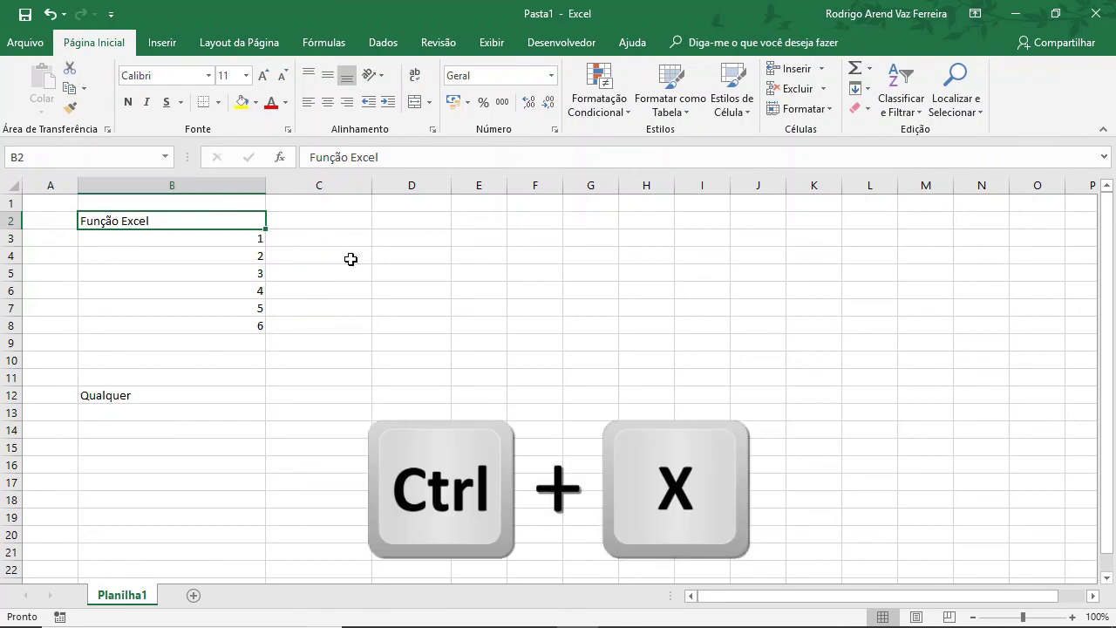
{"action": "key", "text": "ctrl+x"}
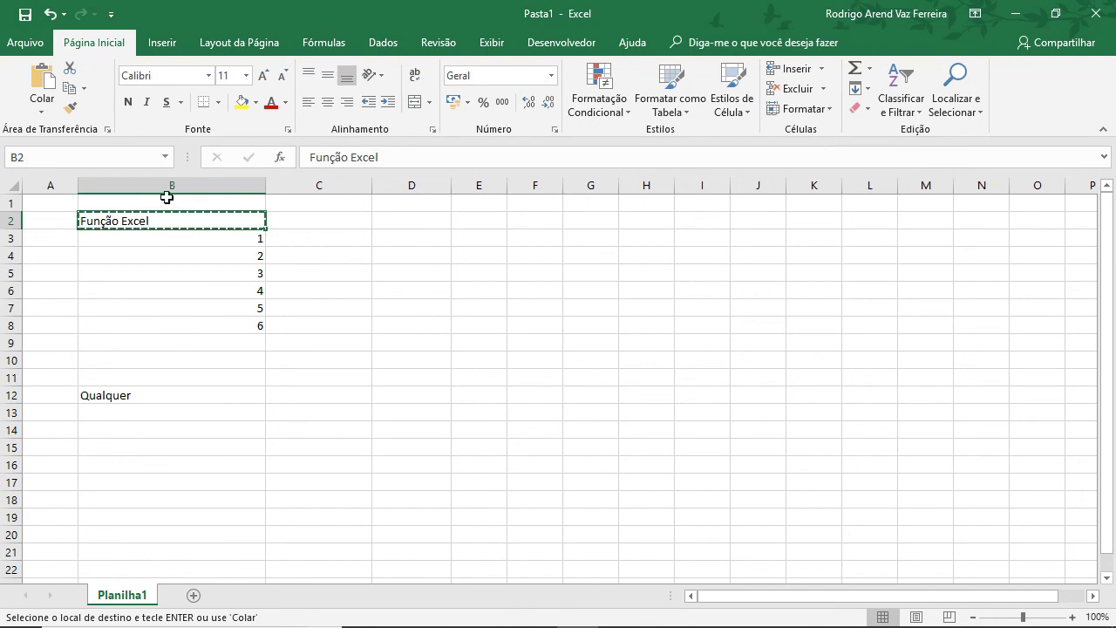
{"action": "left_click", "coordinate": [293, 274]}
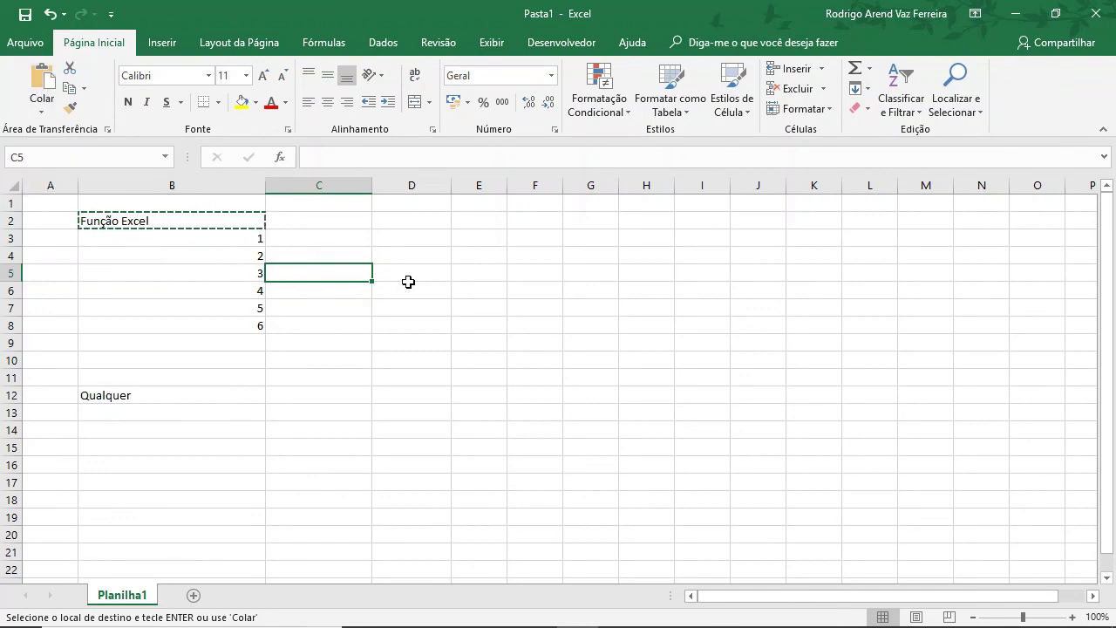
{"action": "key", "text": "ctrl+v"}
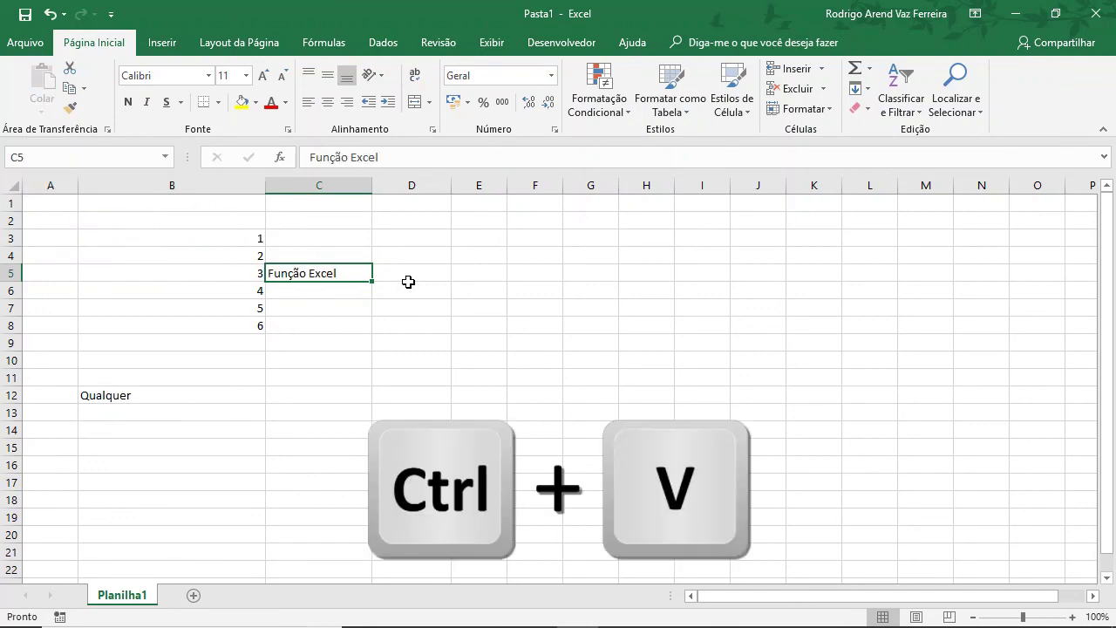
{"action": "left_click", "coordinate": [167, 221]}
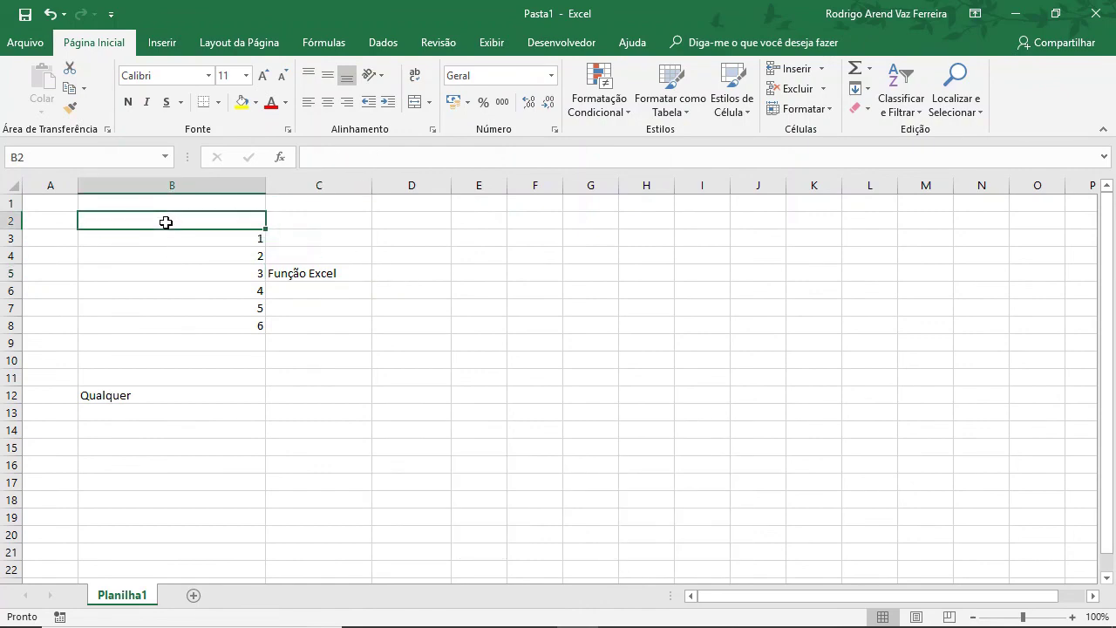
Move "Função Excel" from cell C5 directly back to B2 without cutting and pasting
{"action": "left_click", "coordinate": [305, 274]}
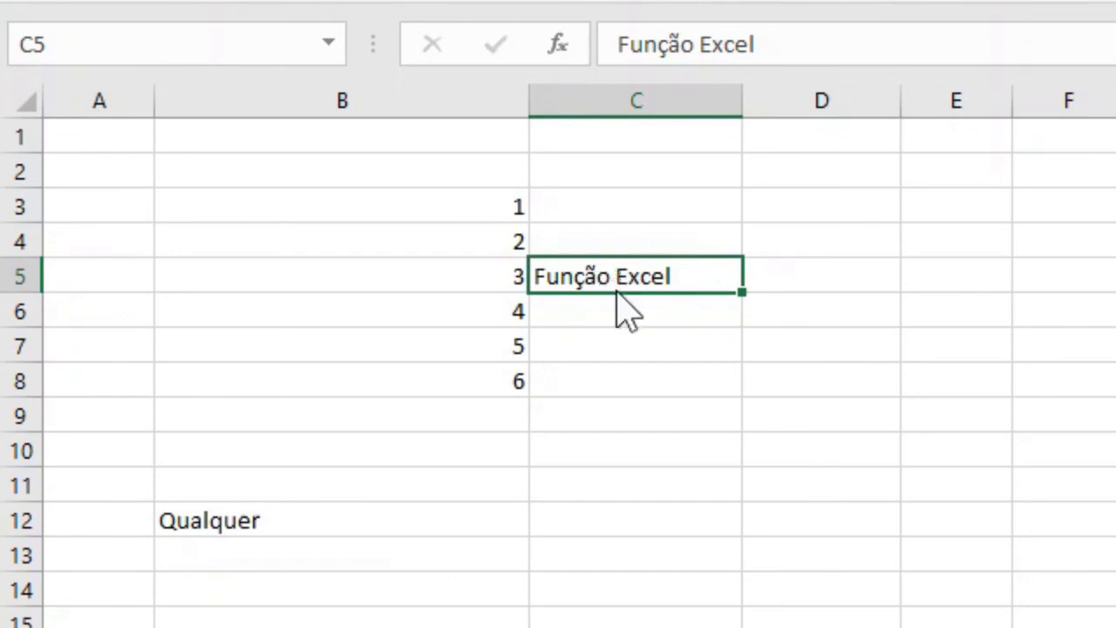
{"action": "left_click_drag", "start_coordinate": [617, 293], "coordinate": [429, 172]}
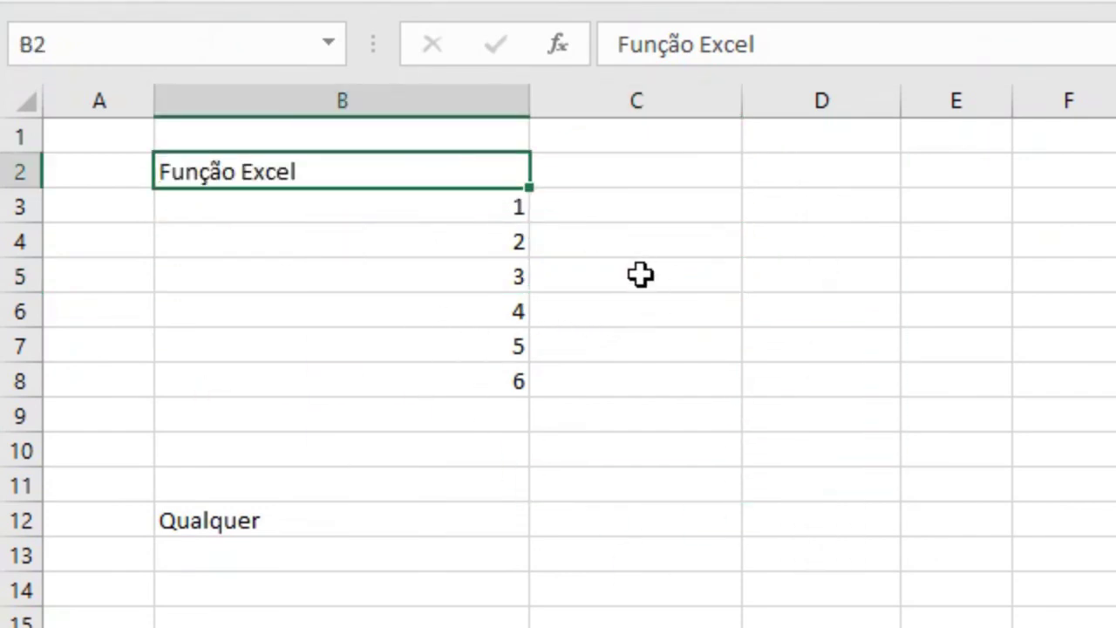